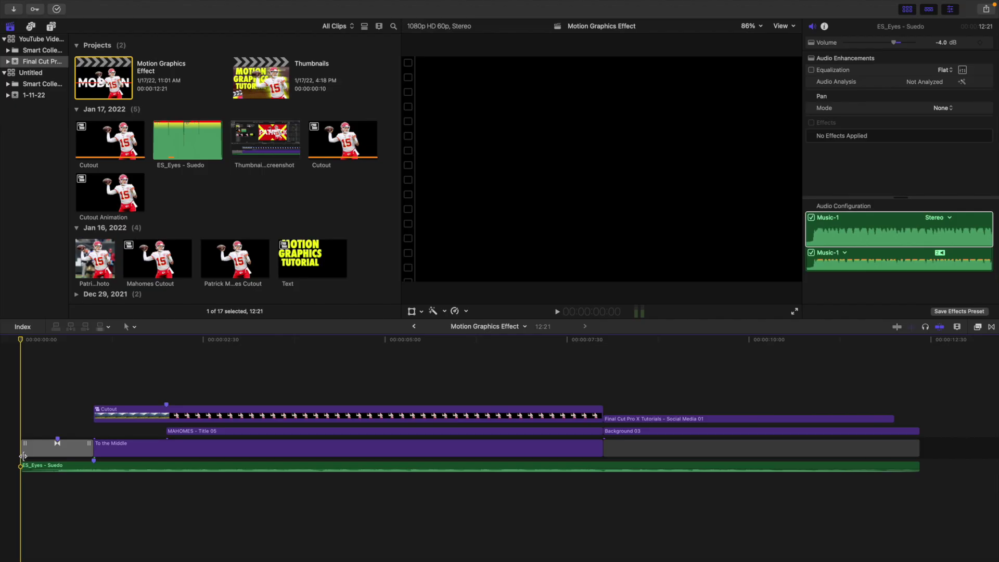
Play the finished Motion Graphics Effect project from its beginning to review the complete animation
key(space)
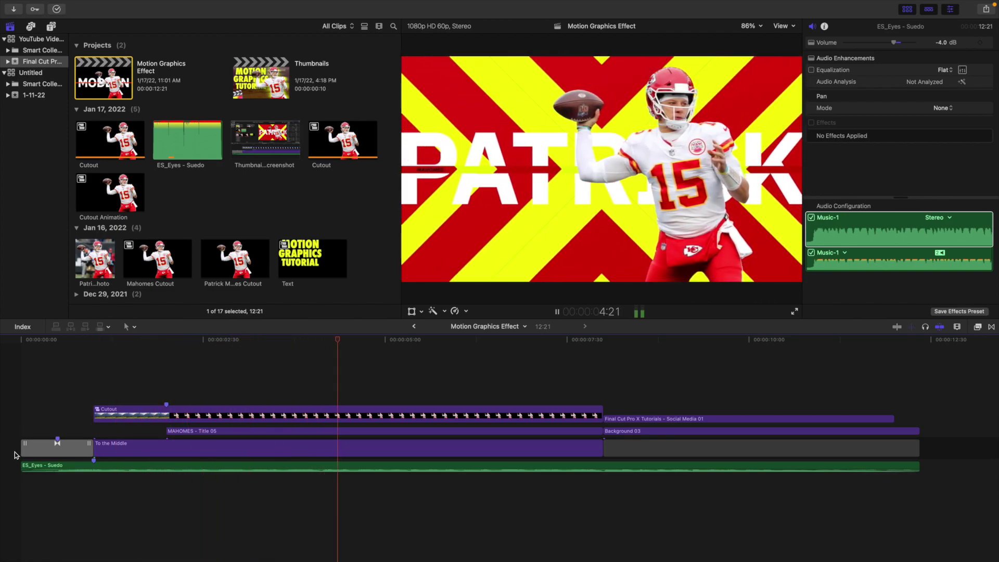
key(Home)
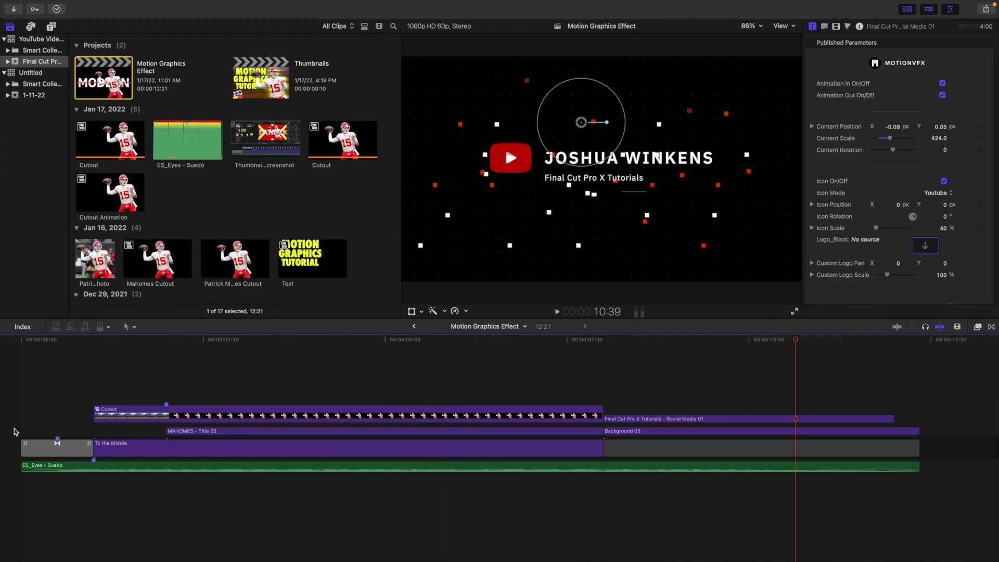
click(15, 432)
key(space)
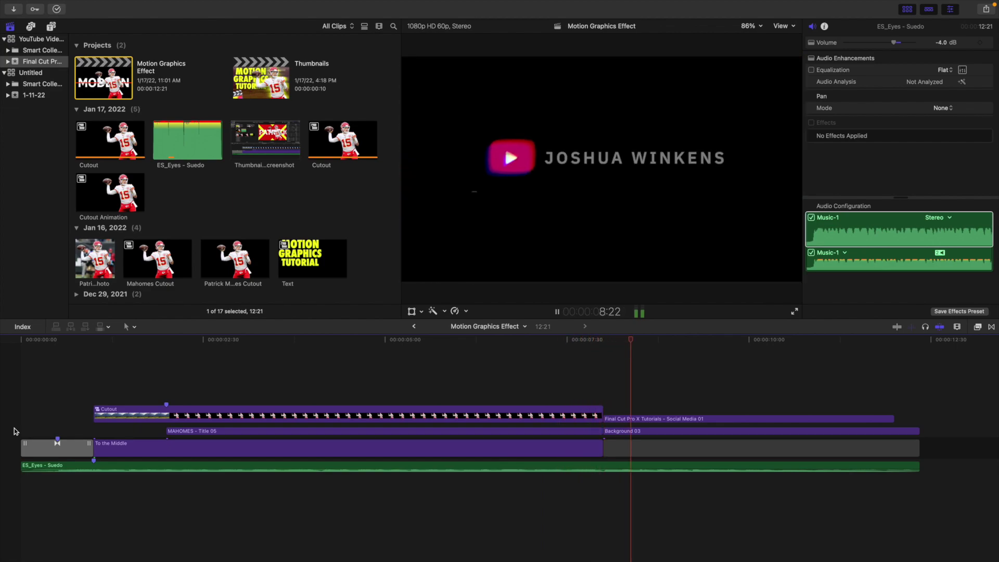
key(Home)
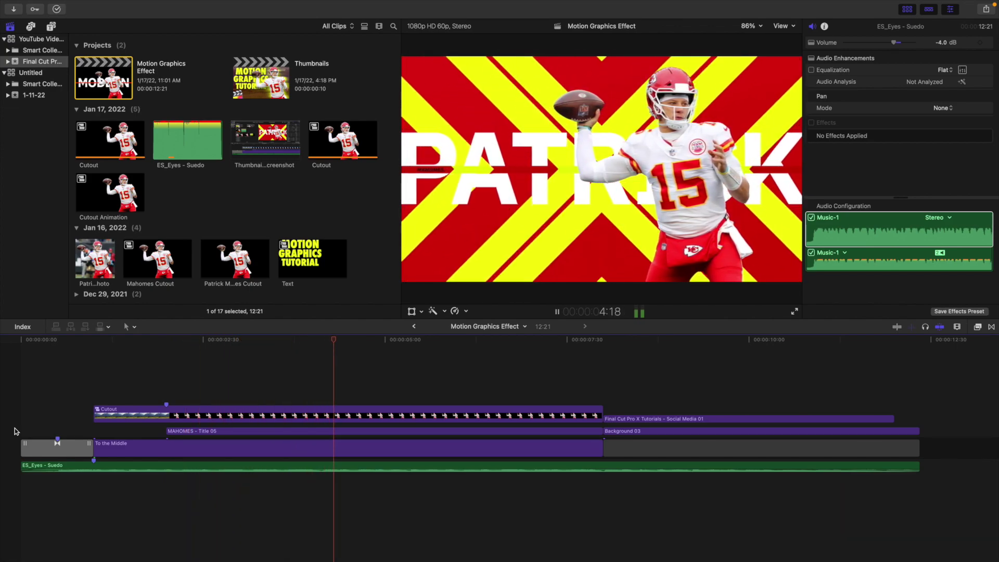
key(space)
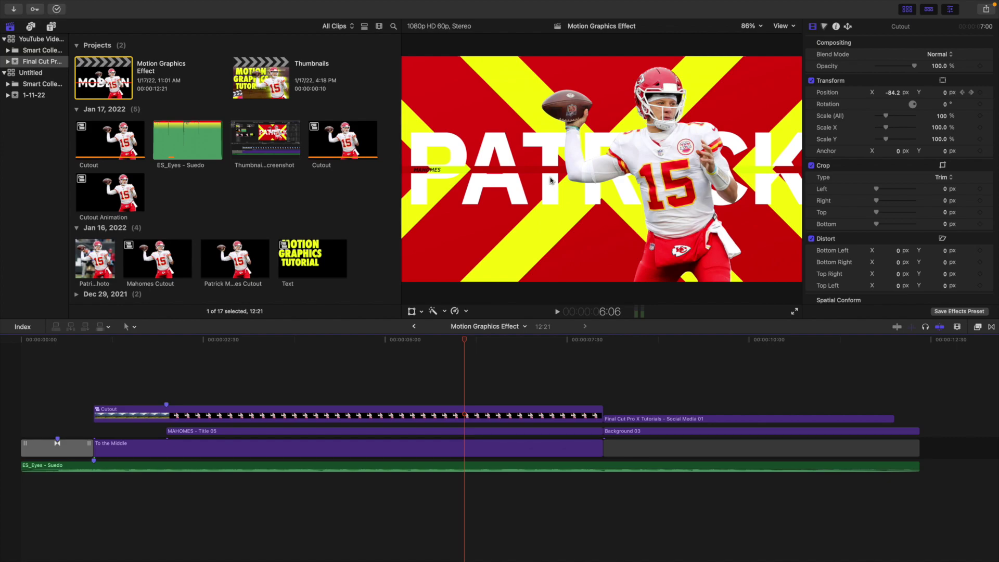
Create a project named 001 in the Final Cut Pro X Tutorials event with 1080p HD video, 1920x1080 resolution and 60p rate
key(super+n)
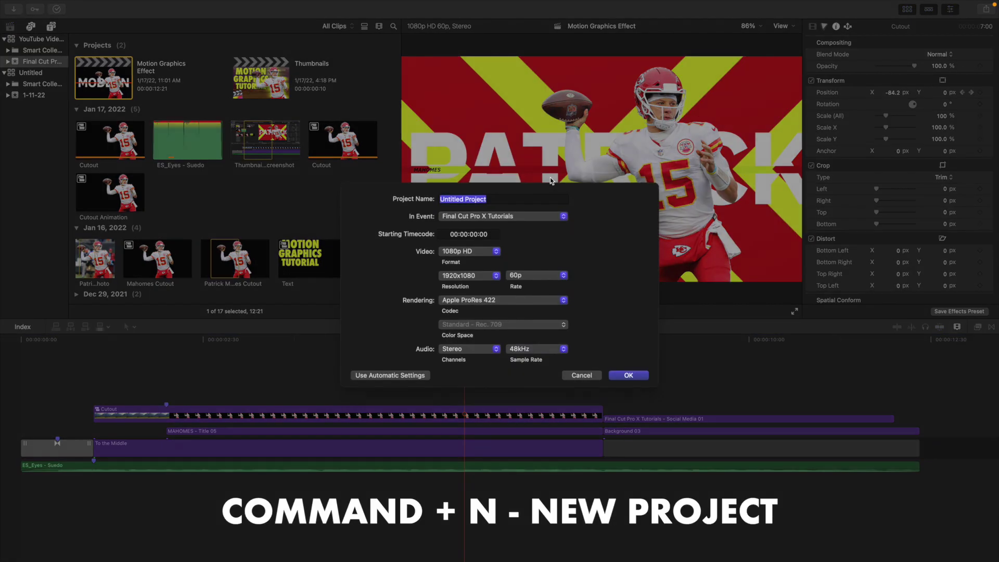
text(001)
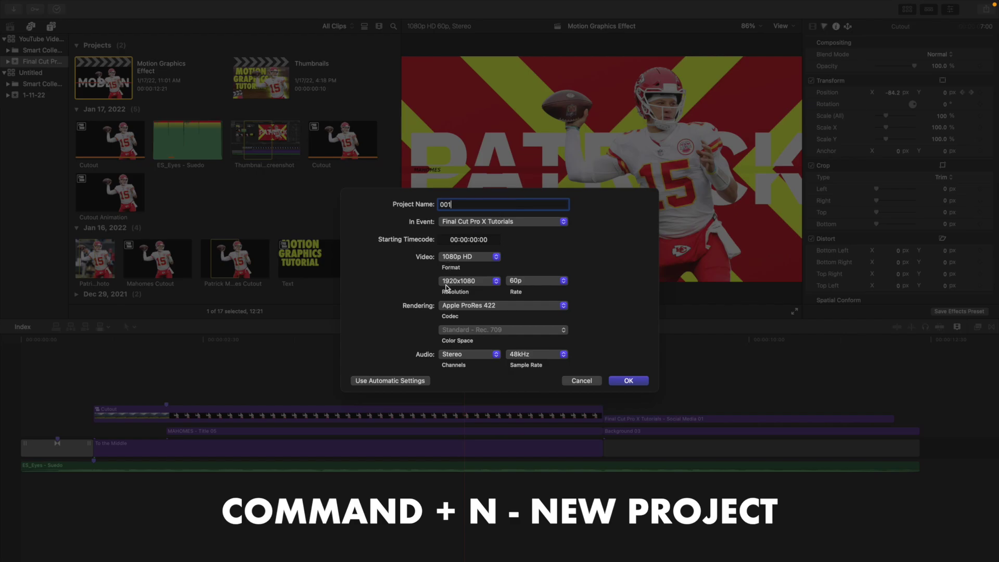
click(453, 260)
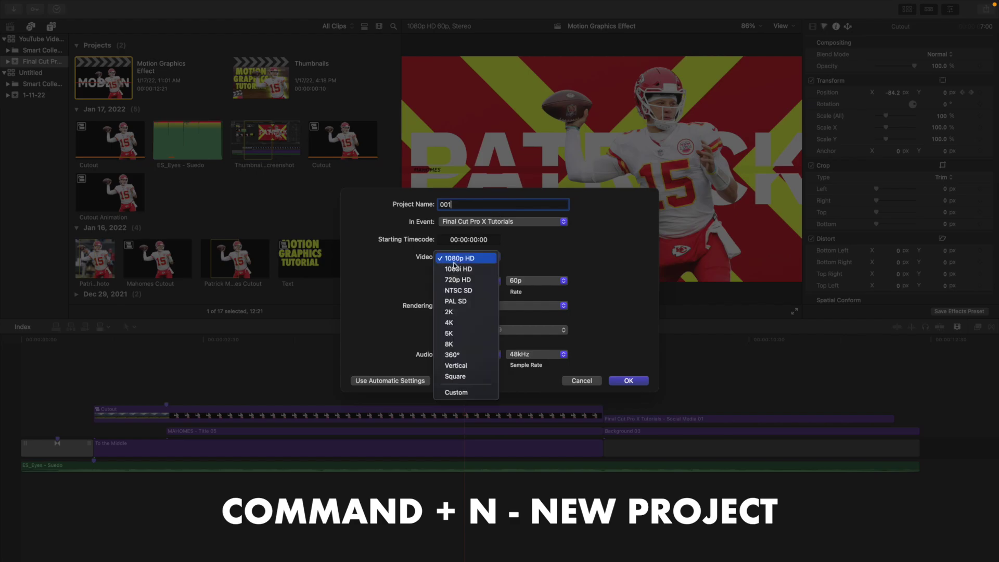
click(394, 318)
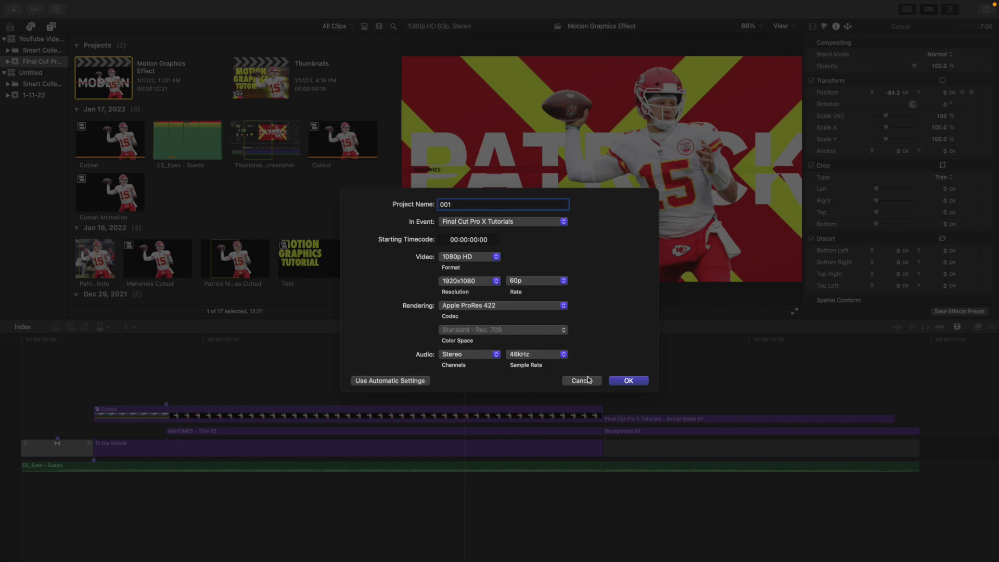
click(624, 381)
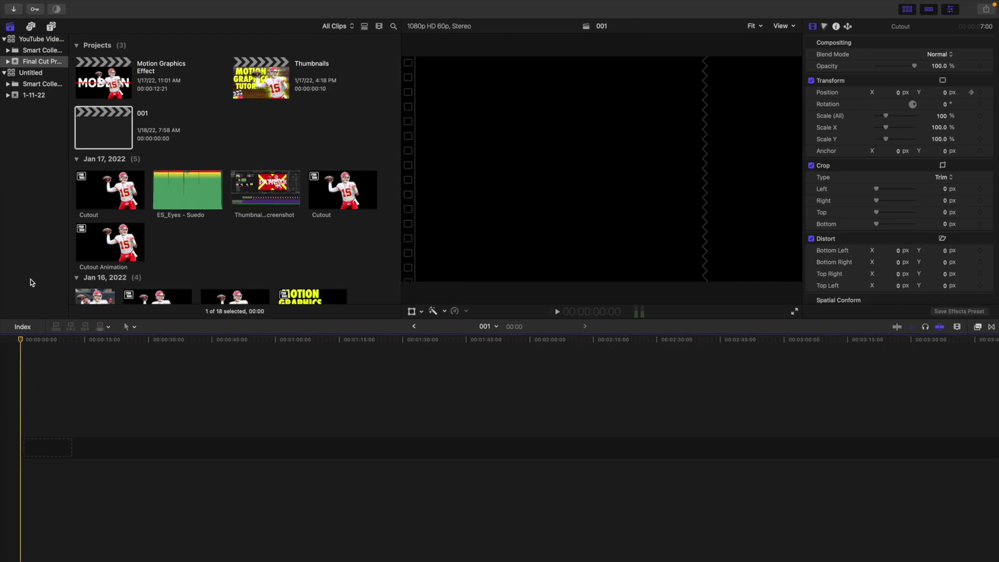
Append the To the Middle background from the FCP Graphics titles to the empty timeline and select the clip
click(50, 27)
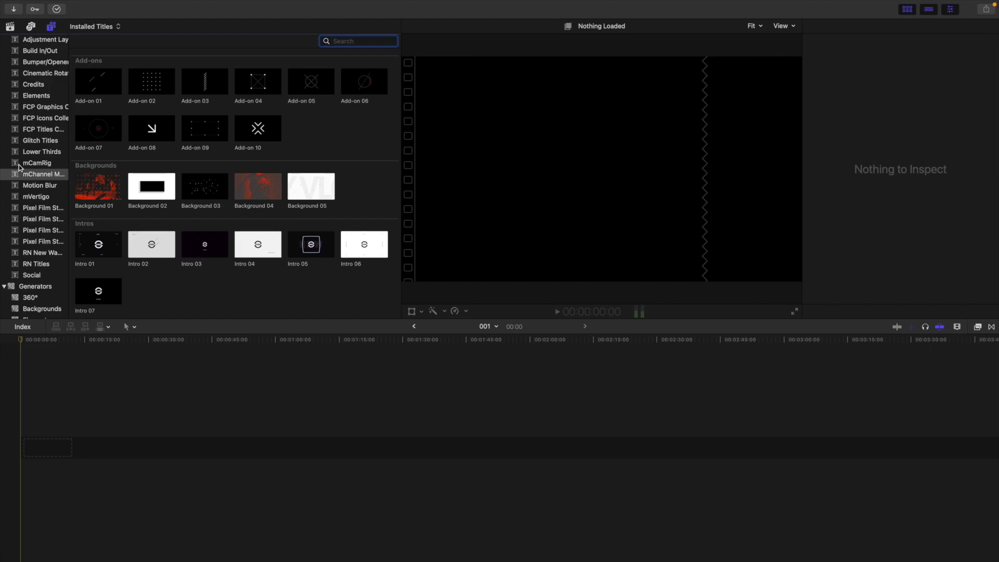
scroll(33, 148, up, 3)
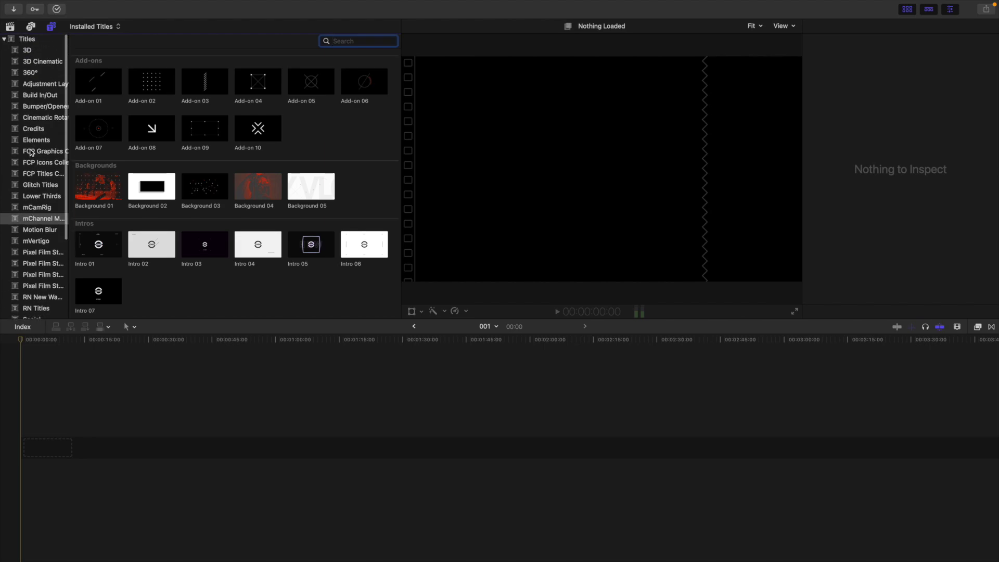
click(33, 151)
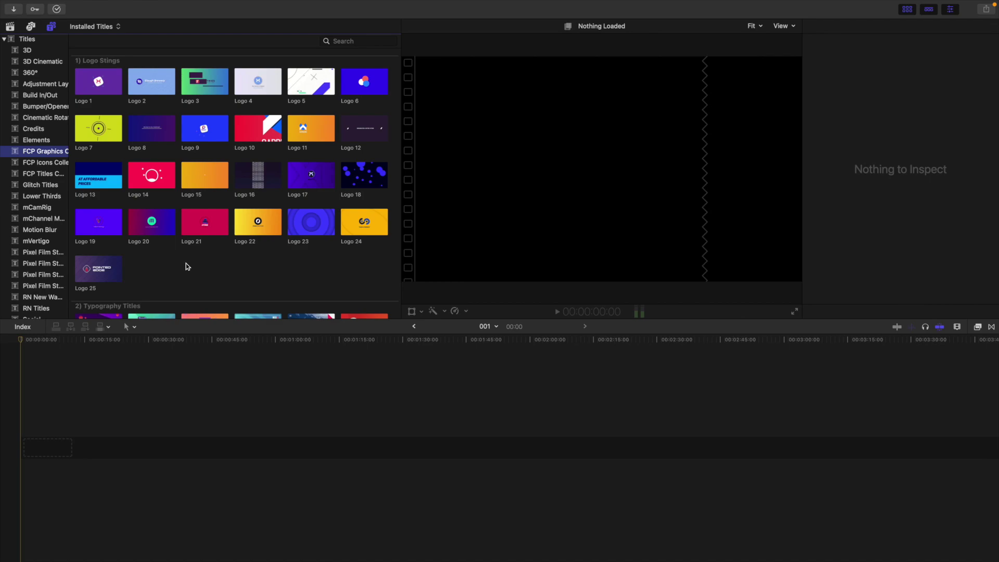
scroll(185, 266, down, 8)
scroll(185, 266, down, 15)
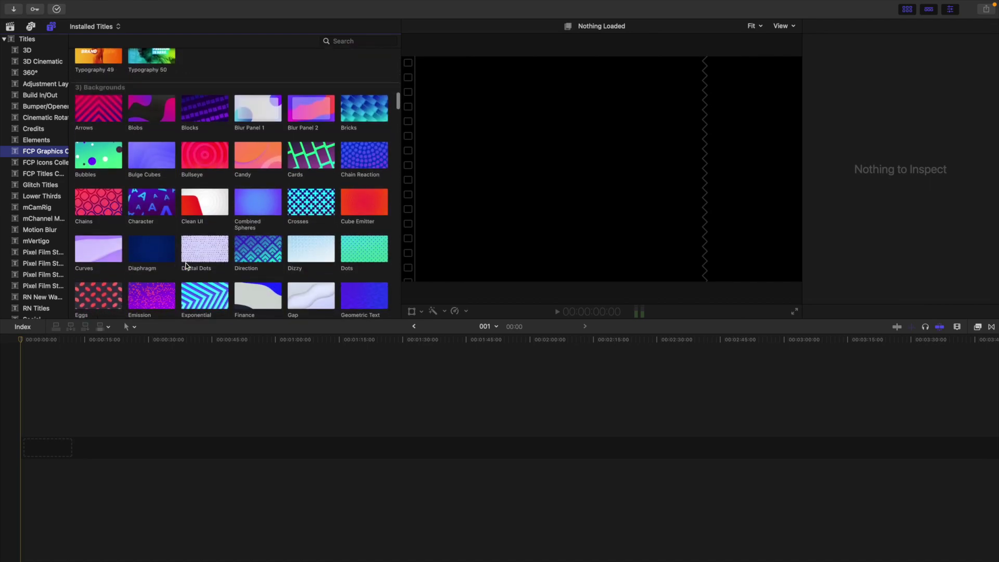
scroll(186, 266, down, 4)
scroll(186, 266, down, 12)
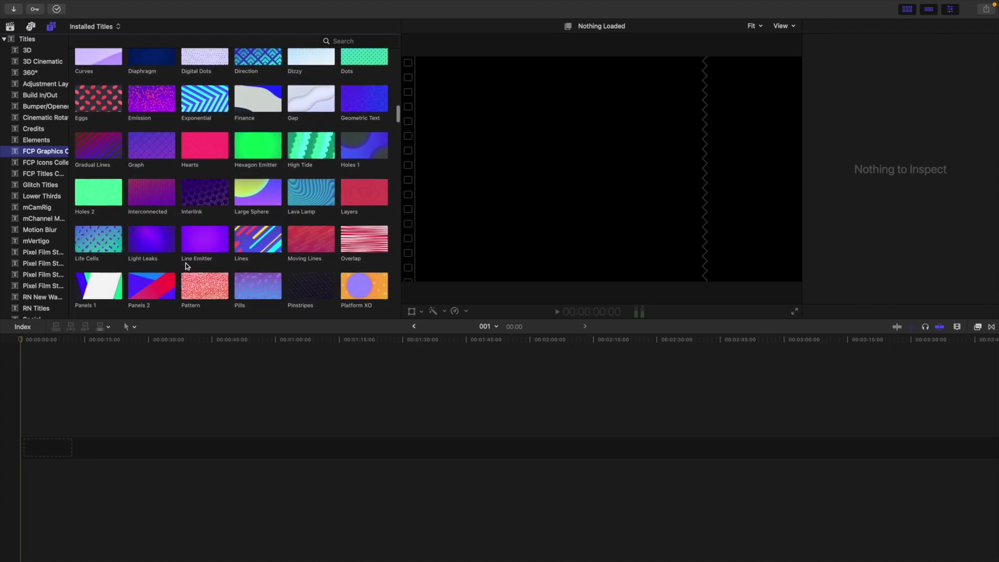
scroll(187, 265, down, 6)
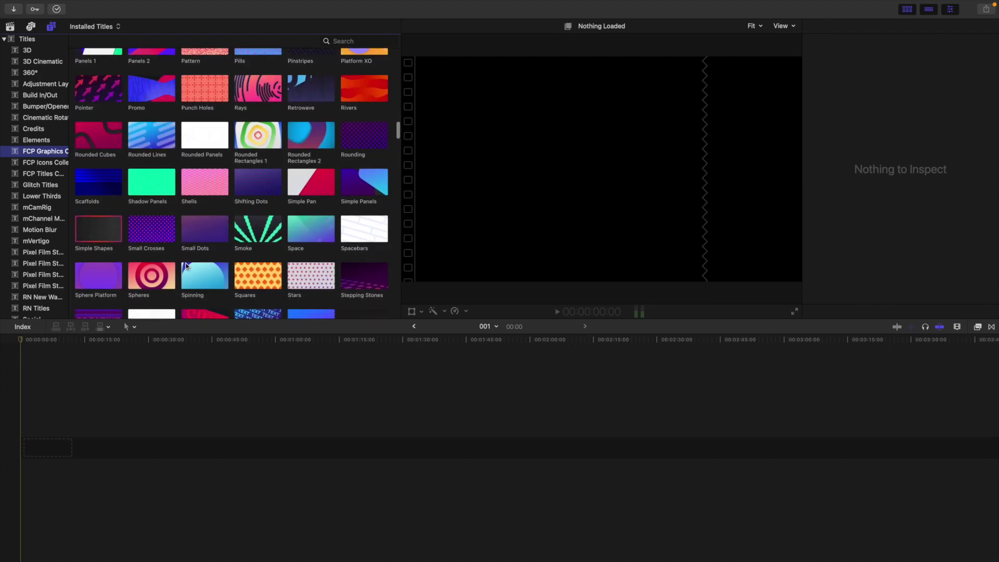
click(152, 229)
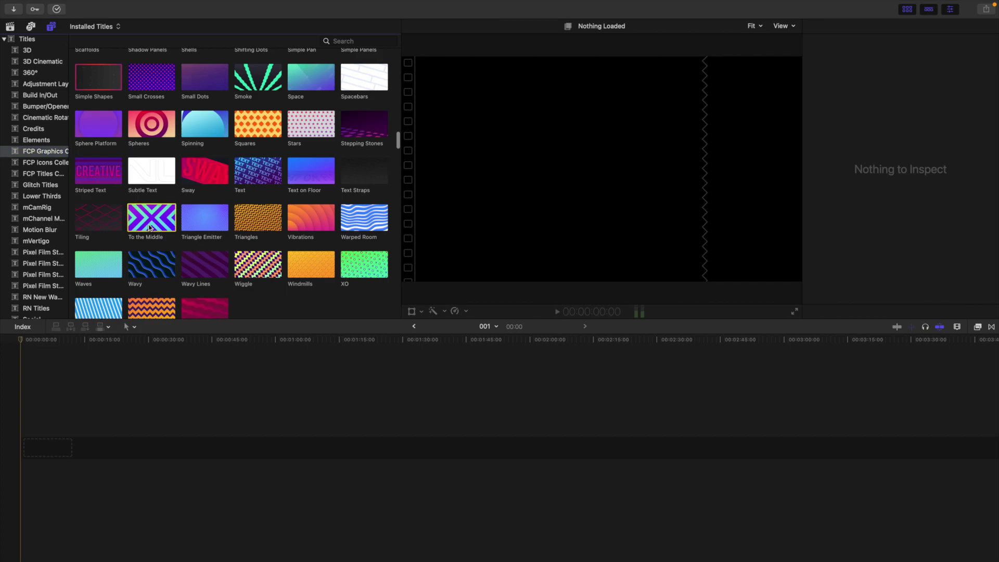
key(e)
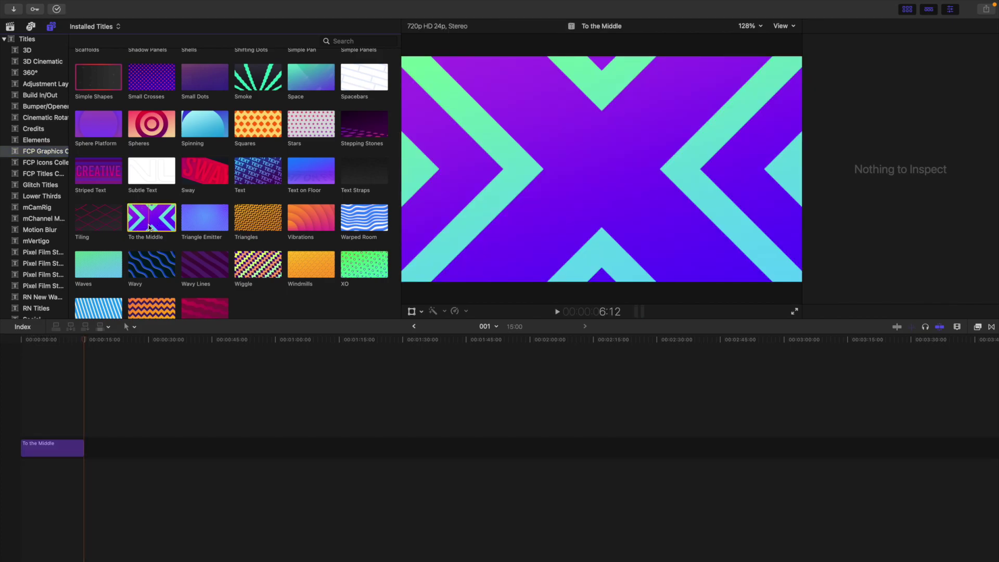
click(15, 412)
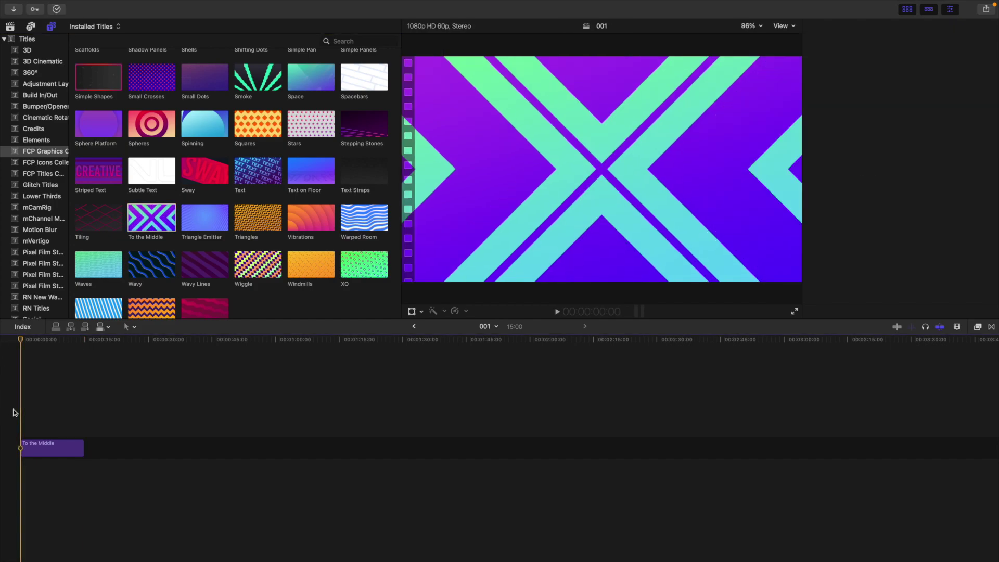
key(shift+z)
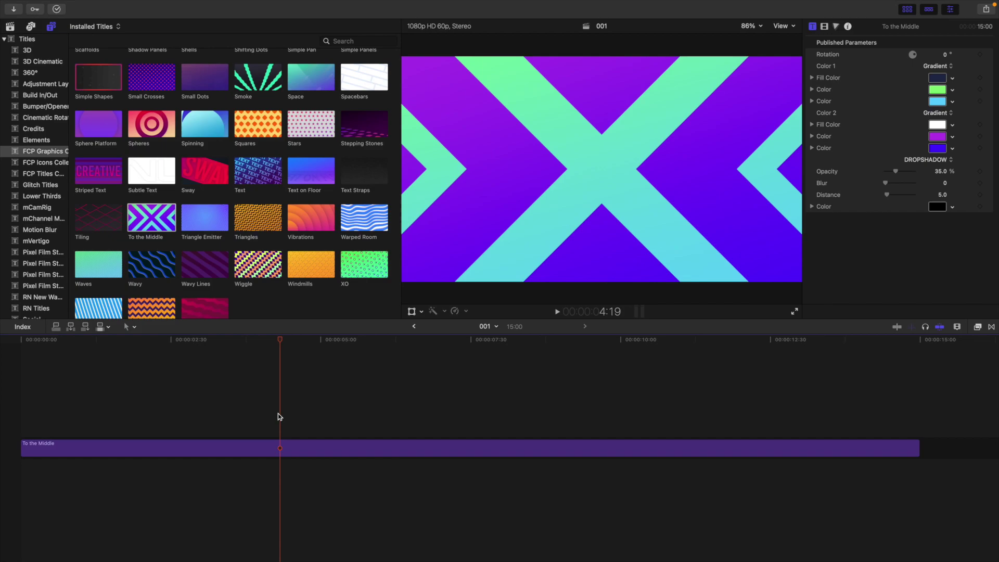
click(285, 448)
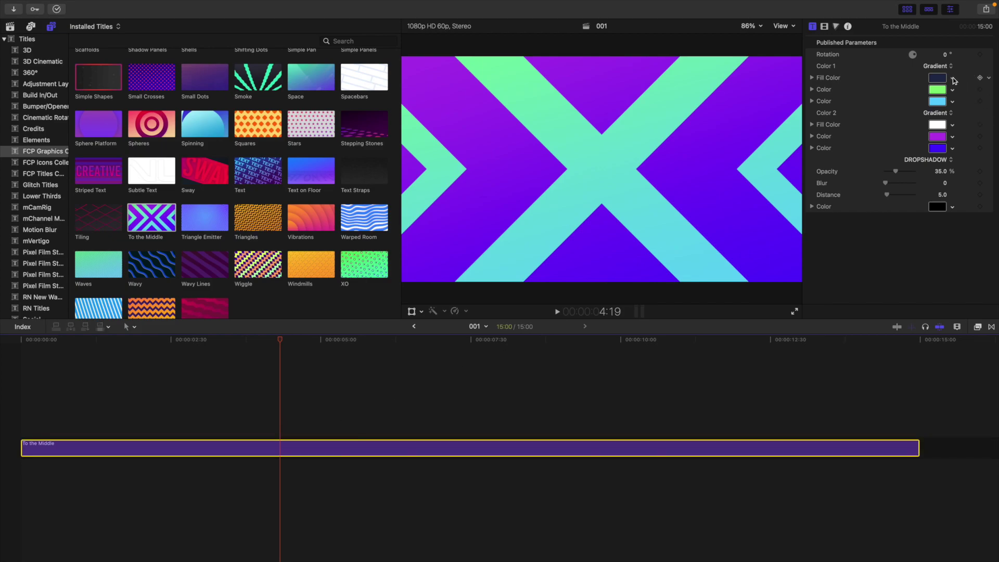
click(952, 79)
click(934, 96)
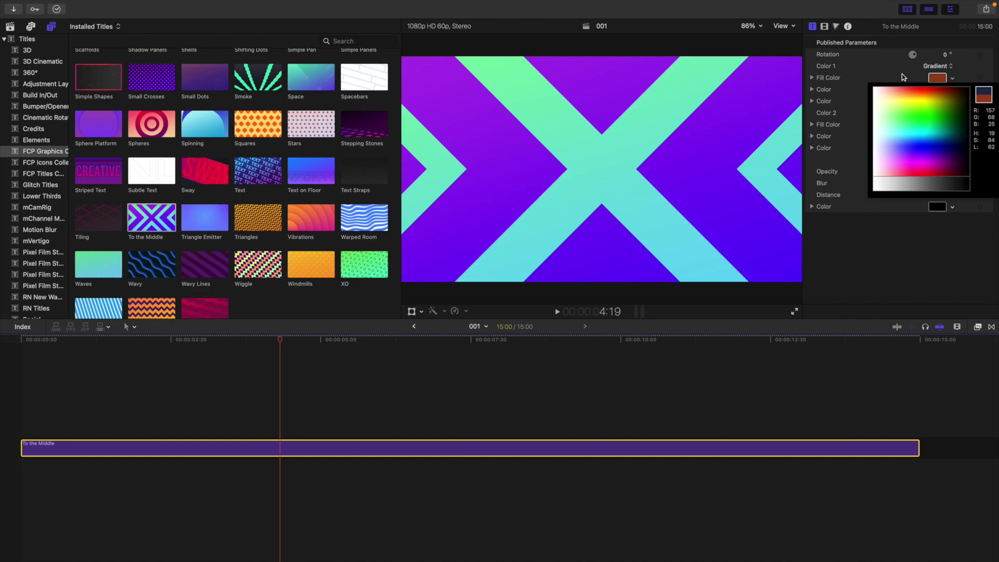
key(Escape)
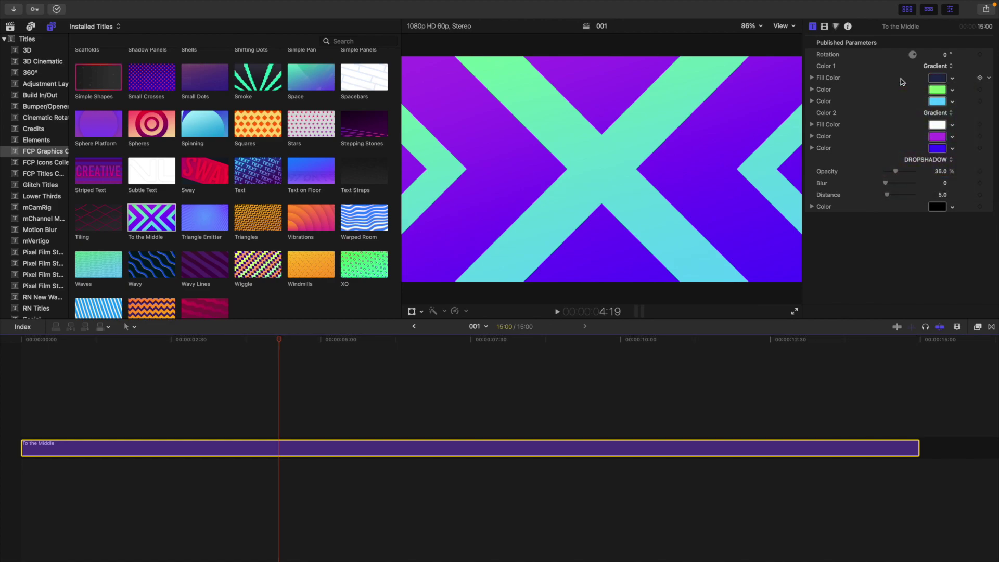
Set the Fill Color under Color 1 of the To the Middle background to bright yellow
click(936, 78)
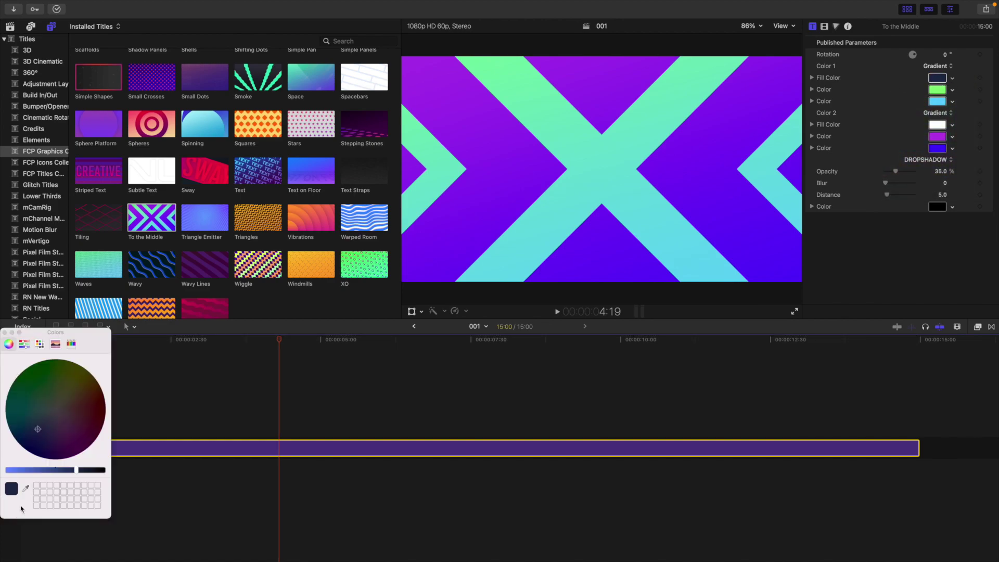
click(8, 471)
click(74, 371)
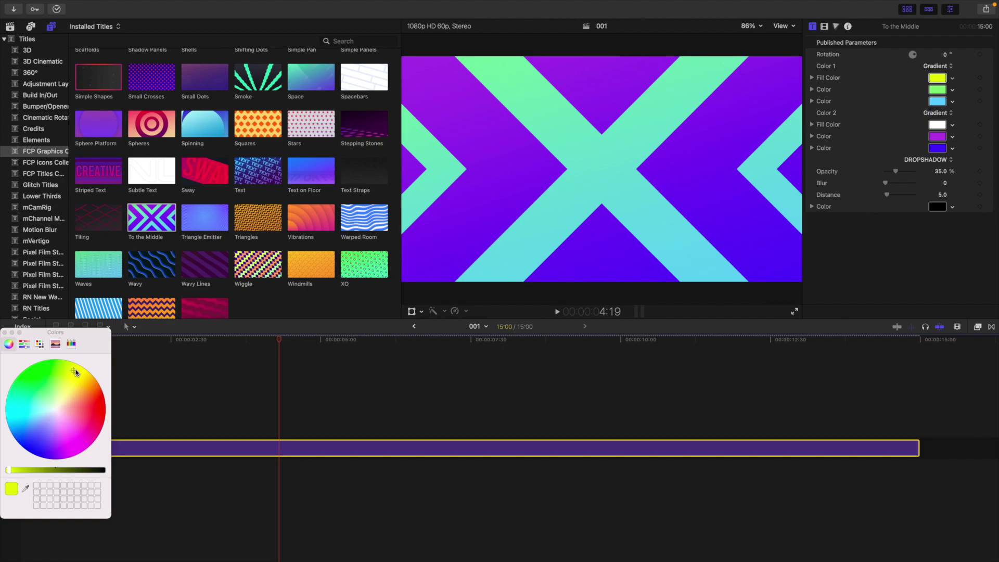
click(78, 368)
click(4, 333)
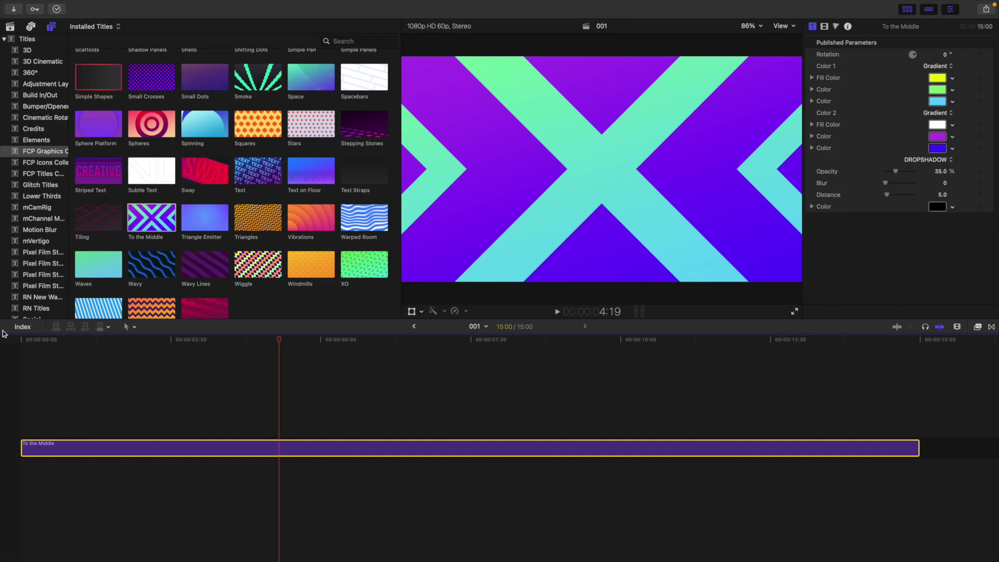
Set the duration of the To the Middle clip to 8 seconds
key(ctrl+d)
text(800)
key(Return)
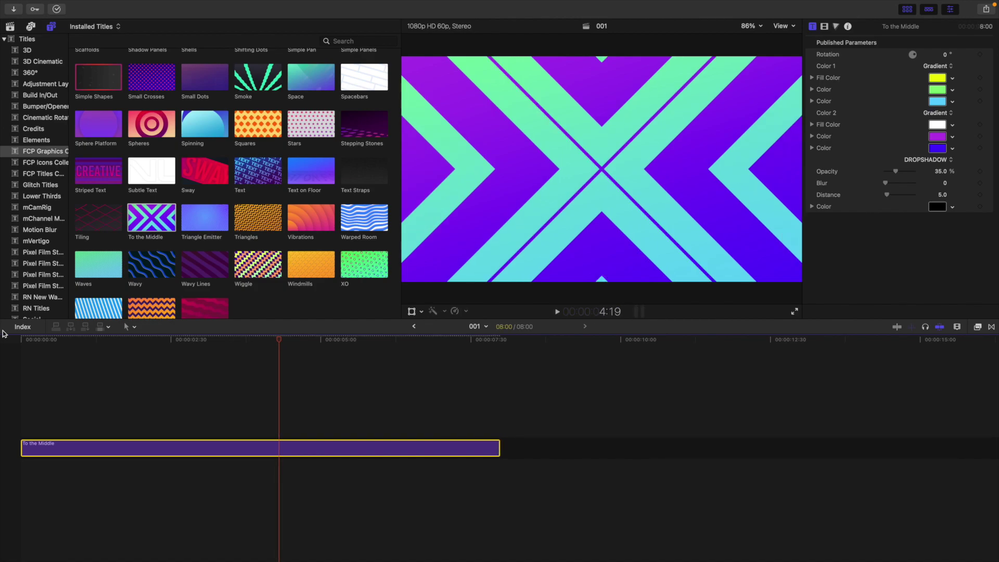
key(shift+z)
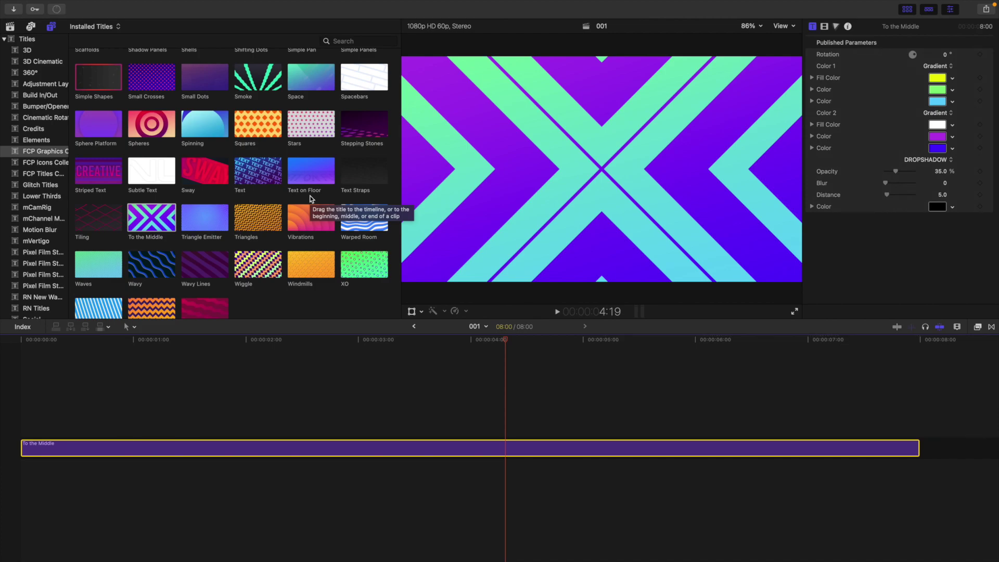
Recolor the background, making both Color 1 gradient colors yellow and the Color 2 fill and gradient colors red
click(936, 89)
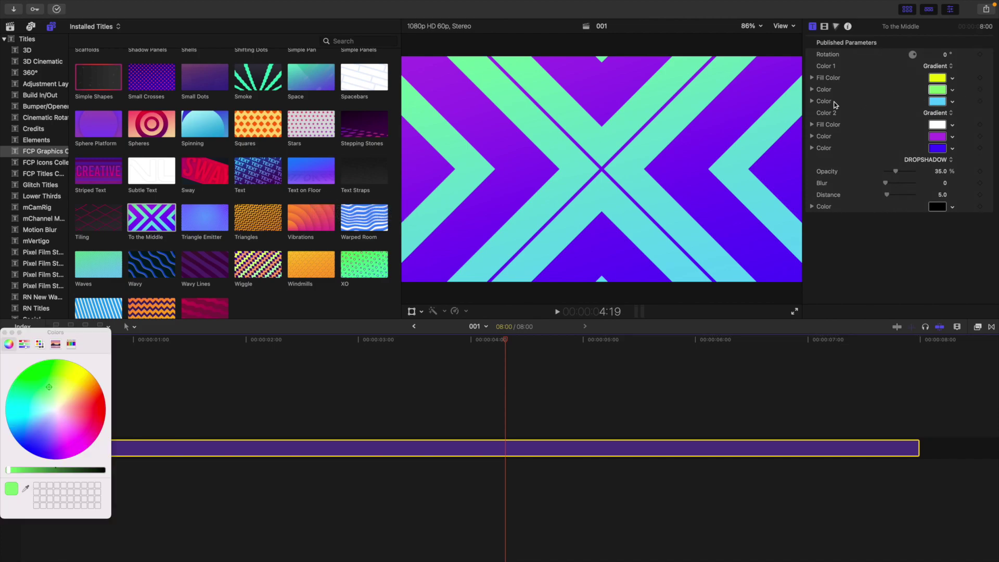
click(72, 368)
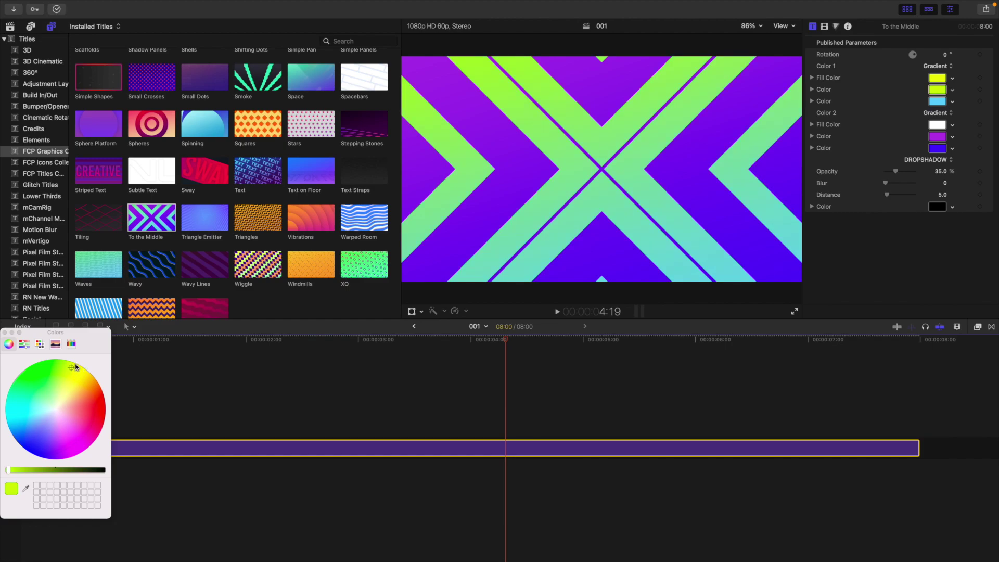
click(5, 332)
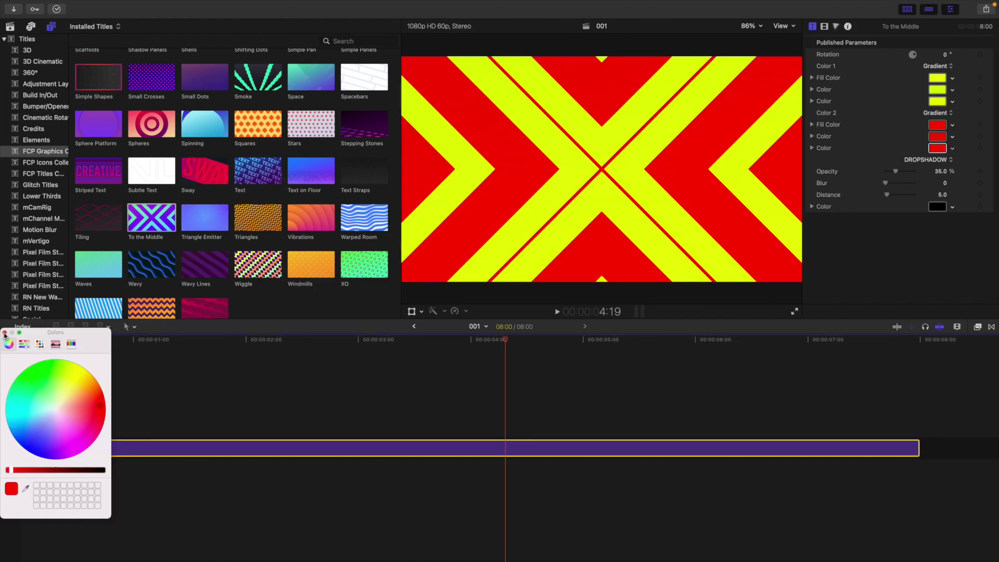
click(5, 333)
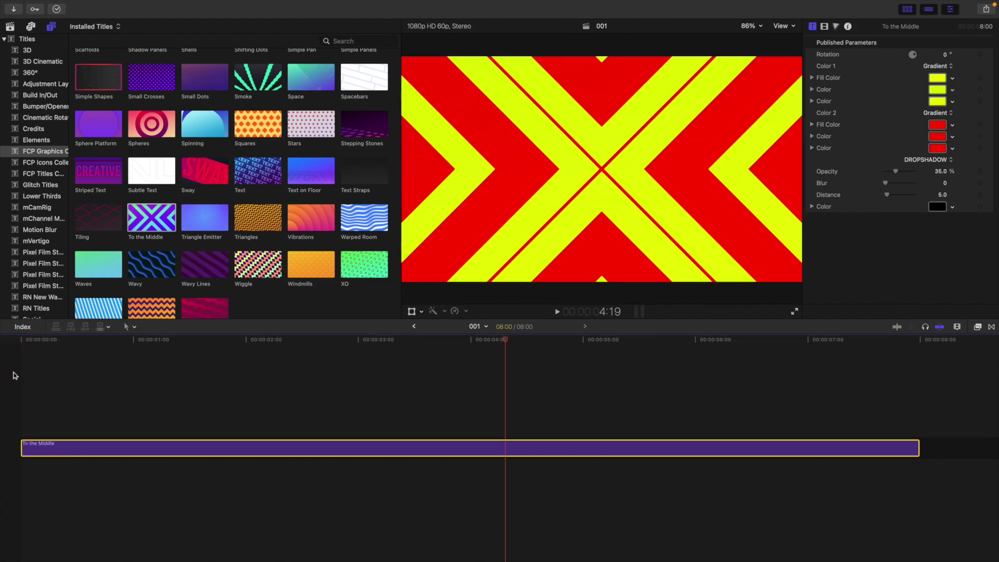
Play the recolored background from the start of the timeline to review its animation
click(14, 375)
key(space)
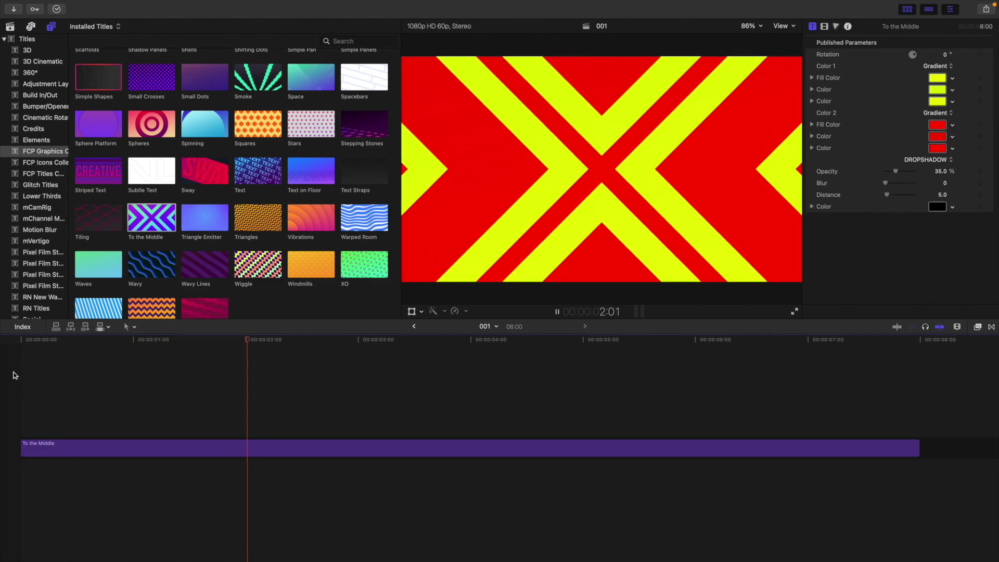
key(Home)
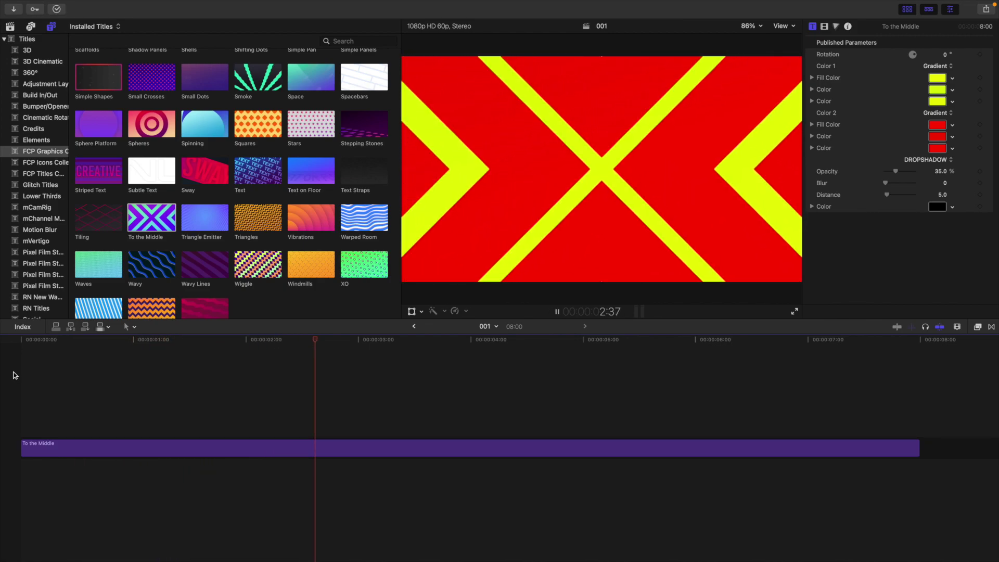
key(space)
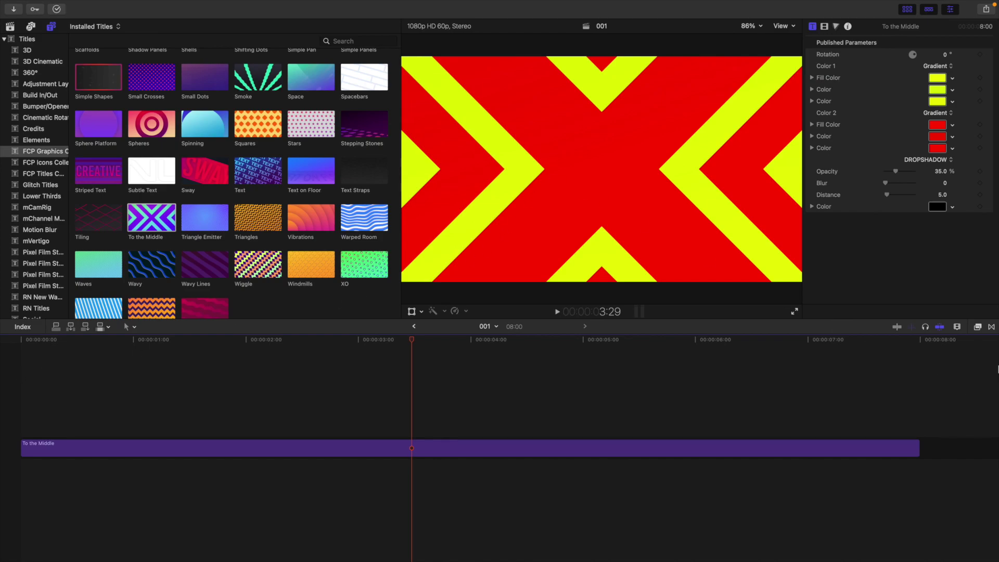
Add the Wipe transition from the Wipes category to the start of the To the Middle clip
click(992, 327)
scroll(829, 476, down, 8)
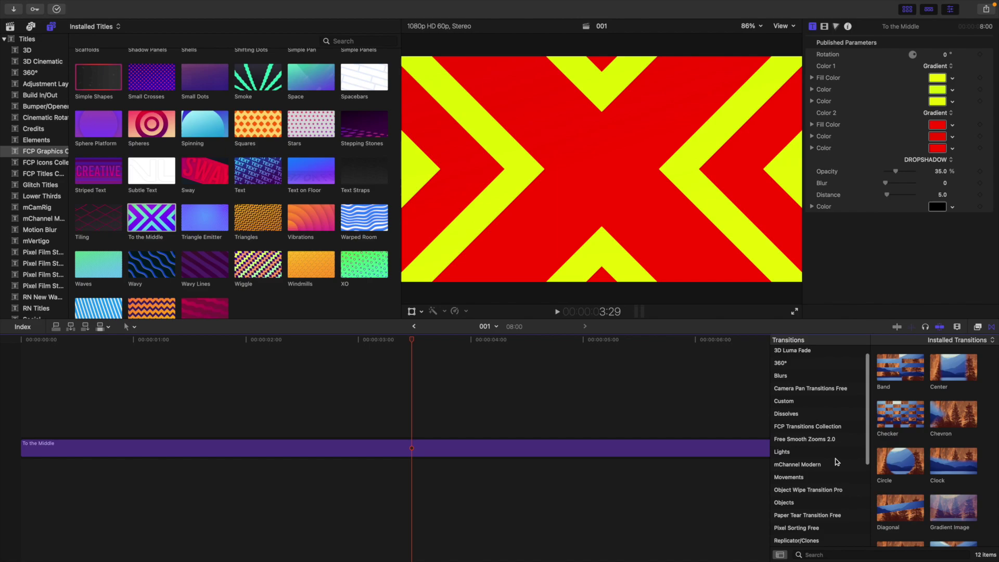
click(794, 542)
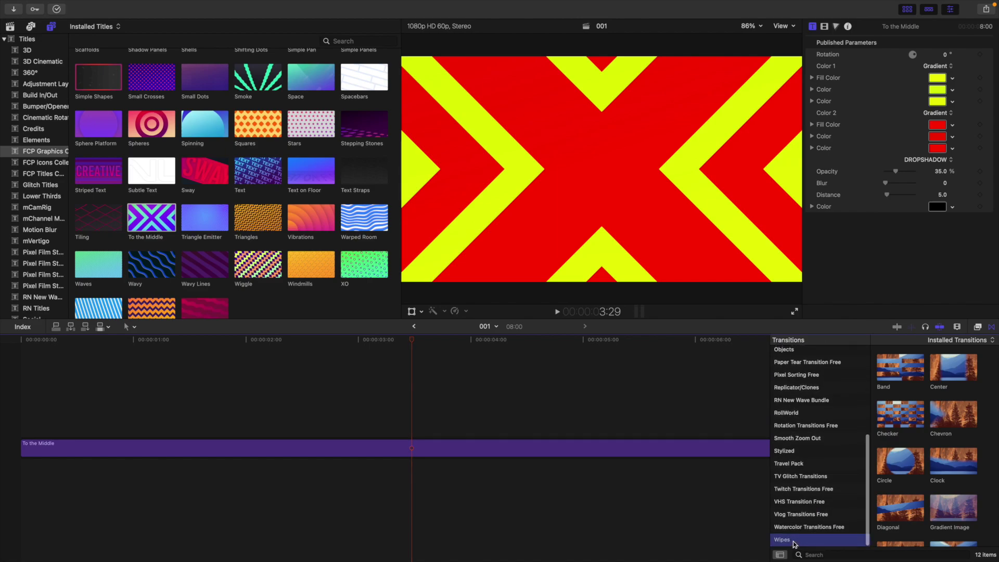
scroll(904, 522, down, 4)
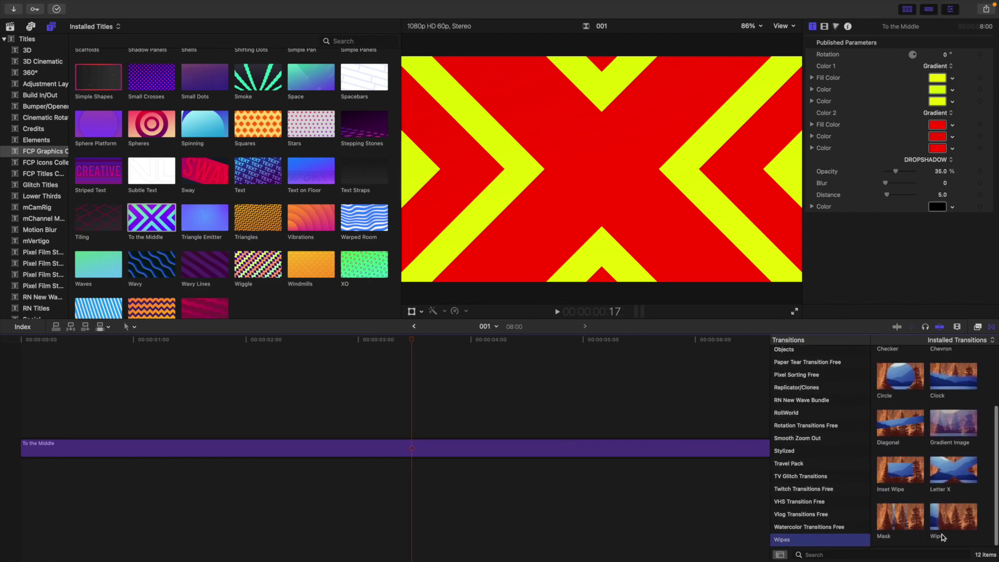
drag(954, 522, 138, 437)
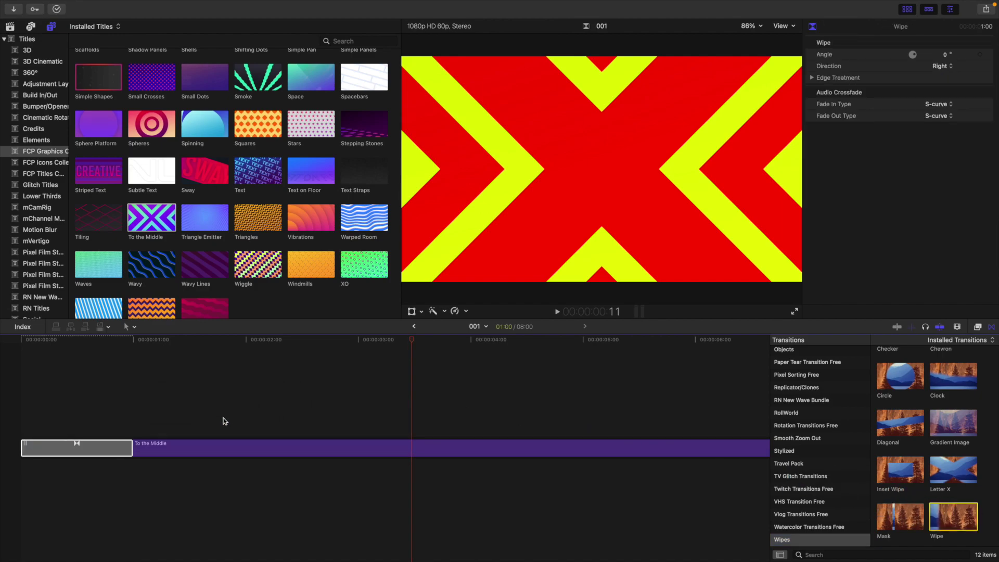
click(992, 327)
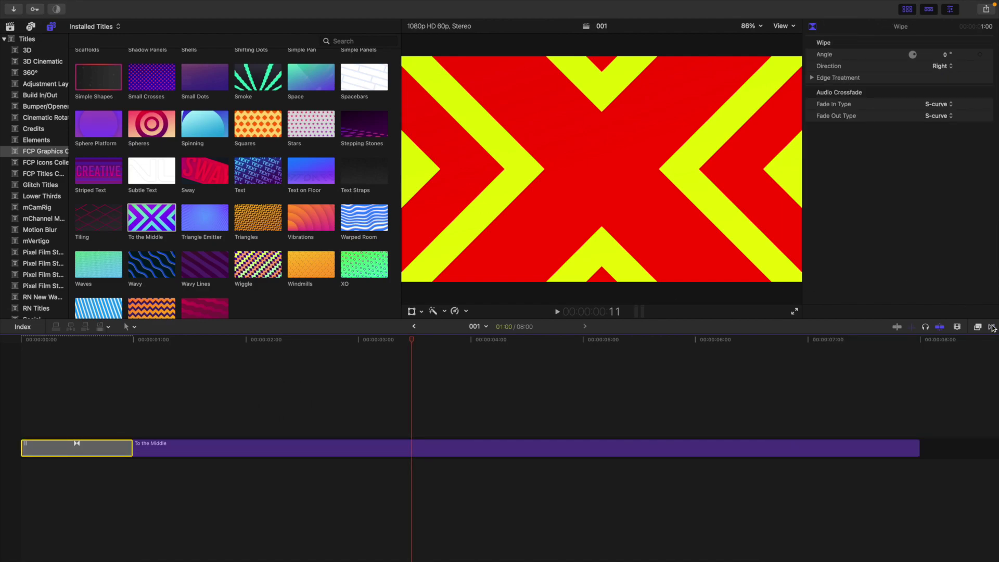
Set the Wipe transition's direction to Left and play the timeline from the start to review it
click(93, 416)
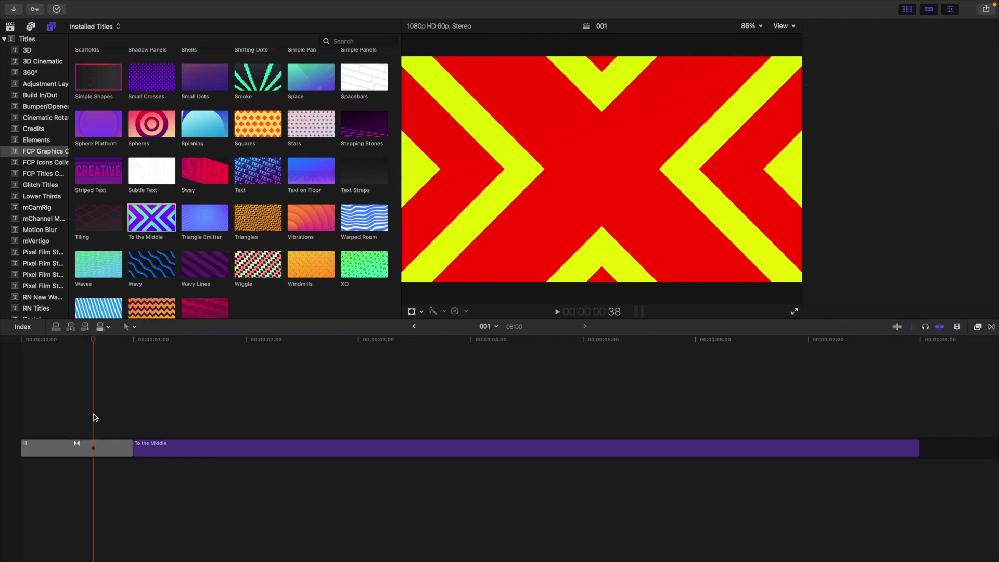
click(95, 445)
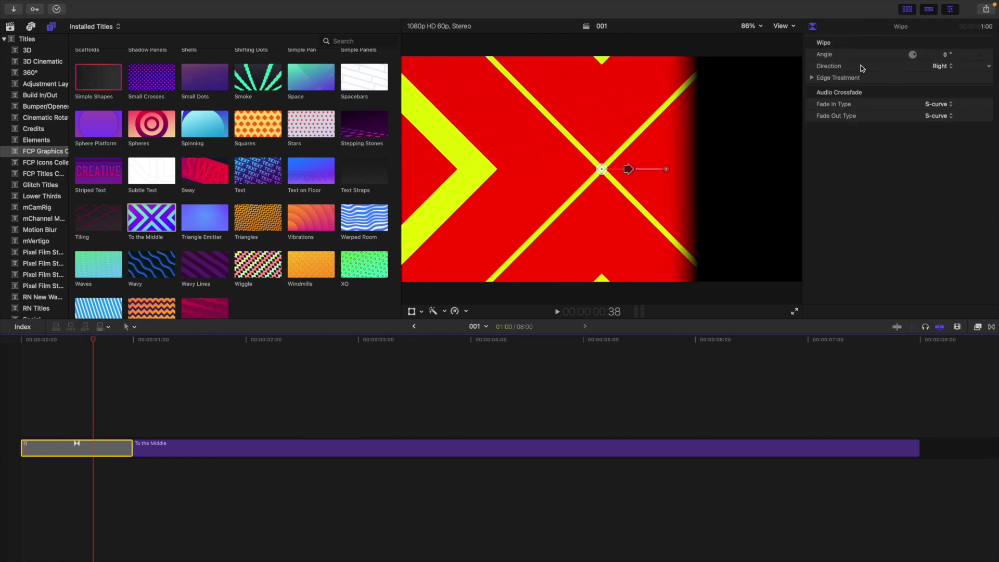
click(942, 66)
click(943, 50)
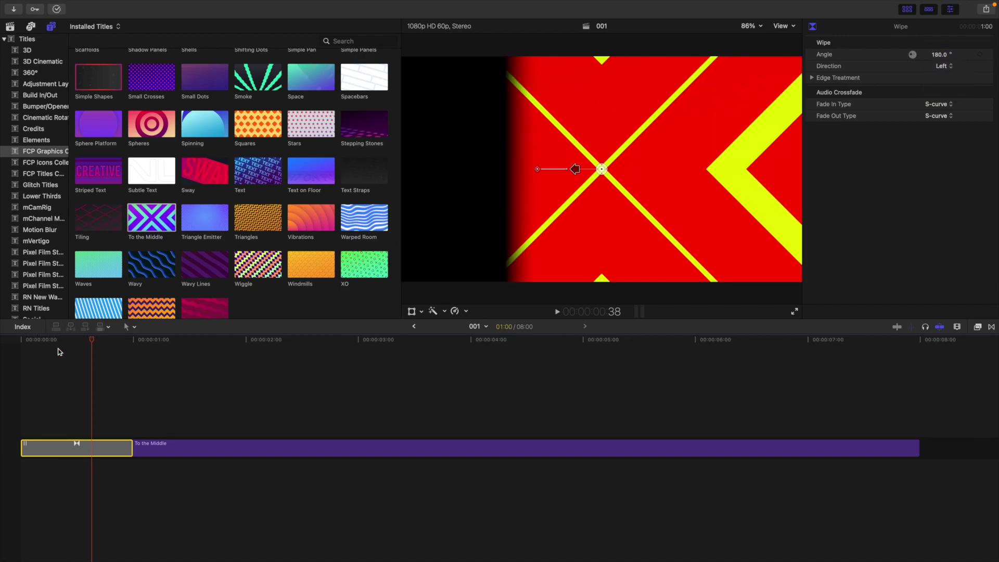
click(12, 383)
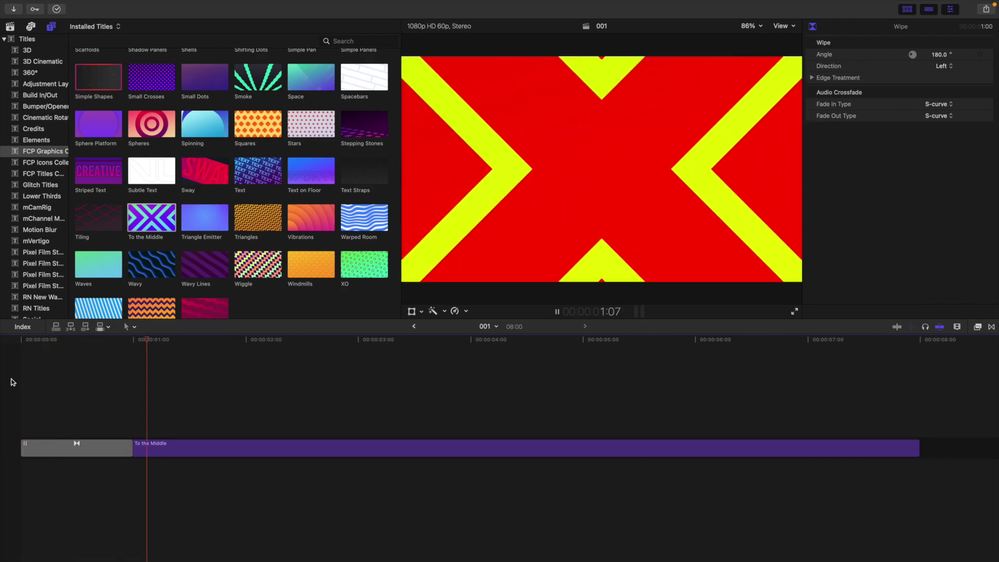
key(space)
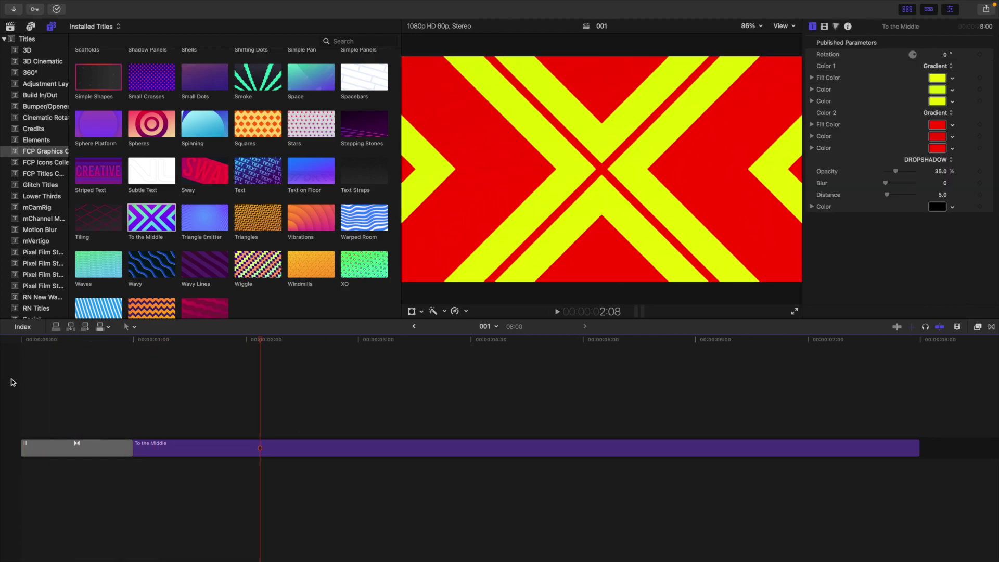
Show the library's media clips in the browser in place of the titles
click(10, 27)
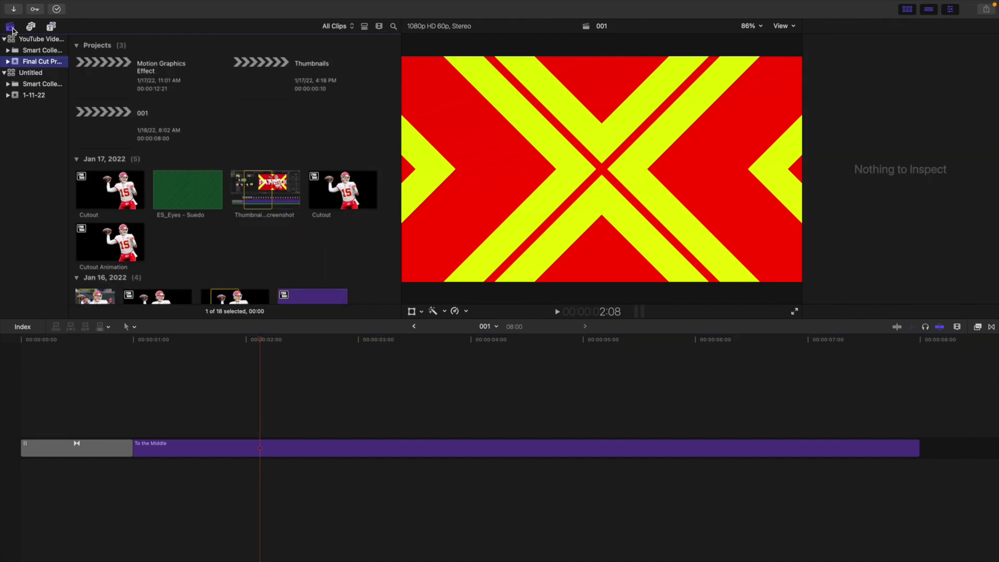
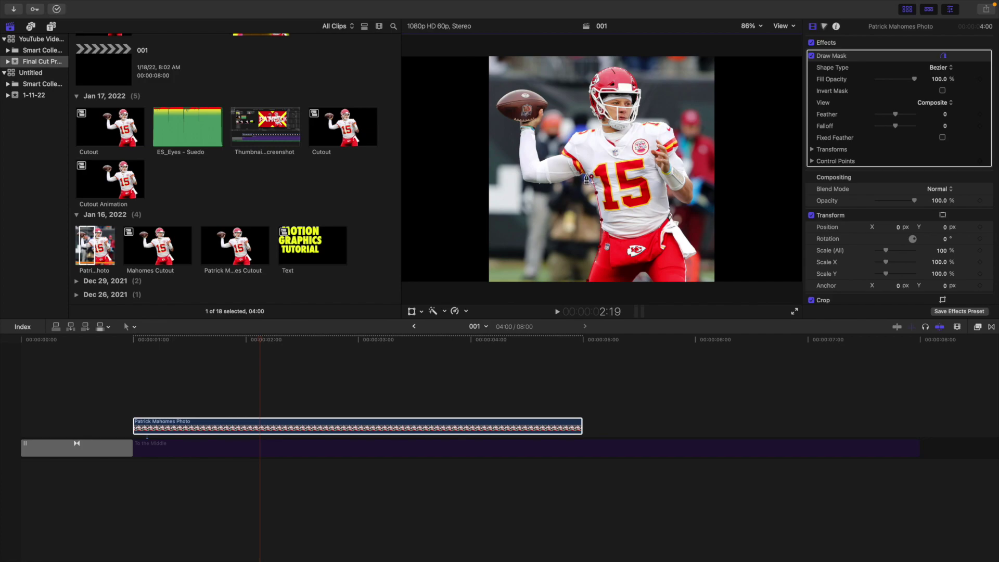
Trace around the football player and the ball with Draw Mask points, closing the mask to isolate the player from the photo background
click(559, 180)
click(537, 180)
click(522, 178)
click(519, 151)
click(520, 124)
click(495, 101)
click(520, 90)
click(544, 100)
click(535, 131)
click(613, 64)
click(629, 71)
click(641, 93)
click(669, 126)
click(682, 159)
click(693, 186)
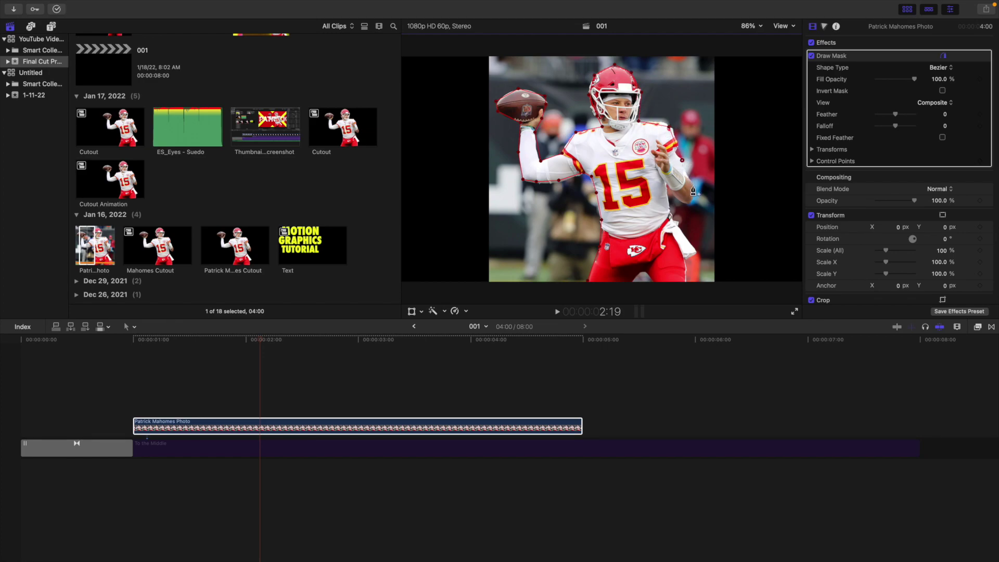
click(668, 186)
click(696, 252)
click(686, 279)
click(628, 284)
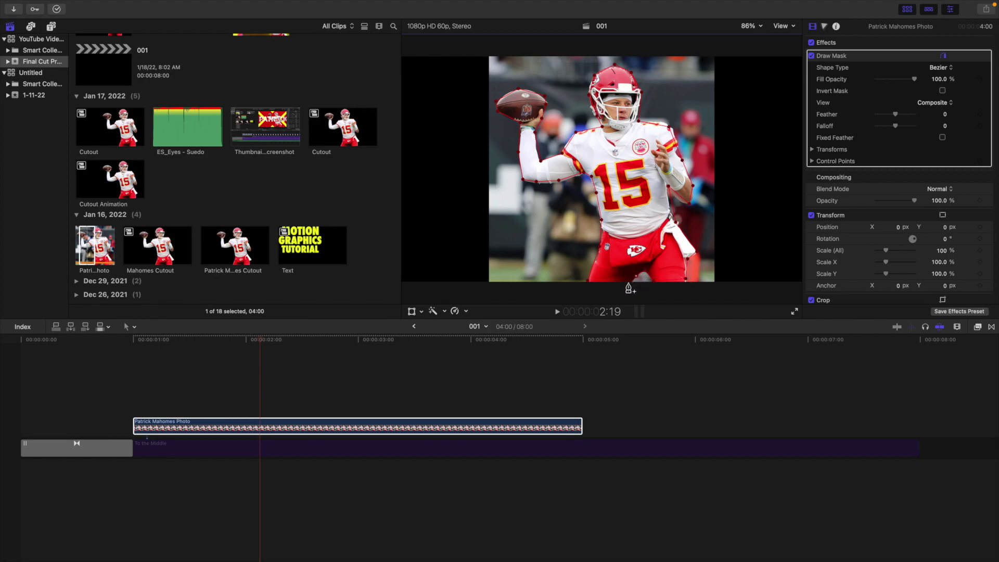
click(587, 282)
click(834, 216)
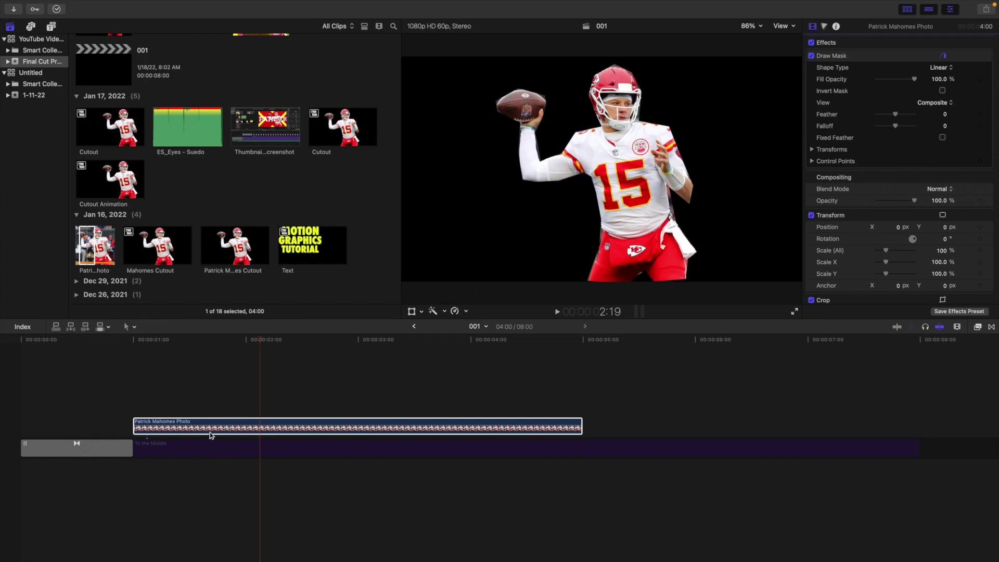
Turn the masked player photo into a compound clip named Cutout
click(256, 427)
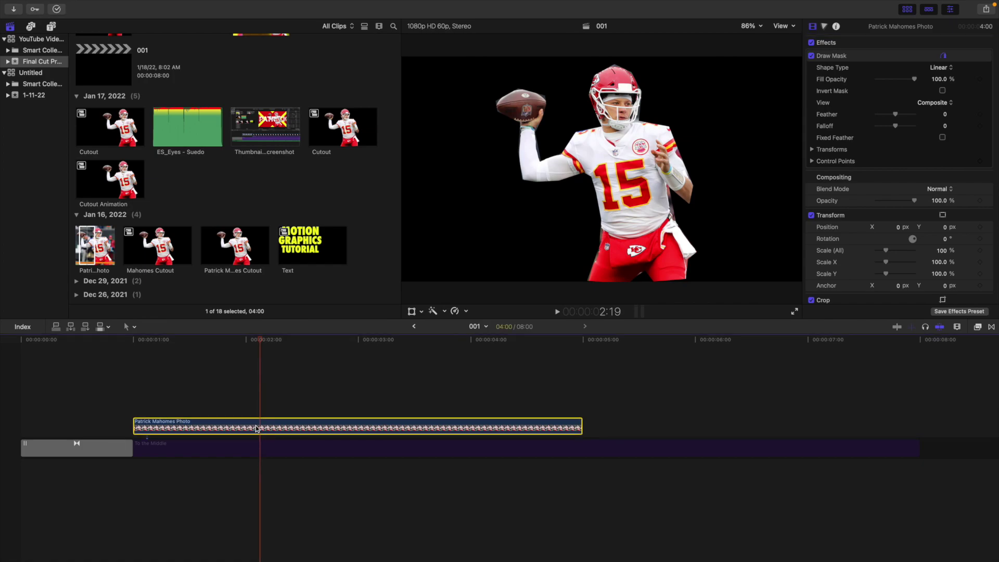
key(alt+g)
text(Cutout)
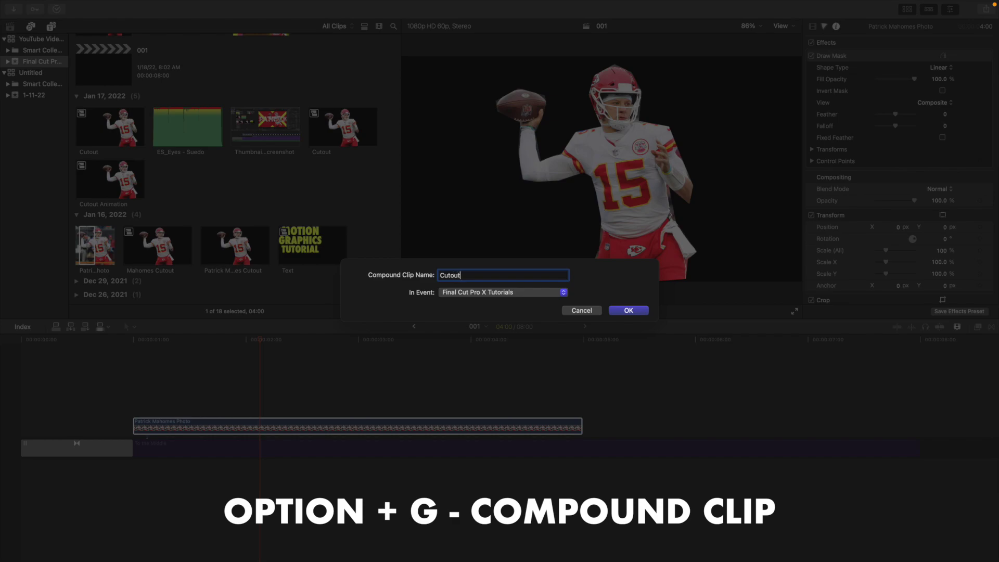
key(Return)
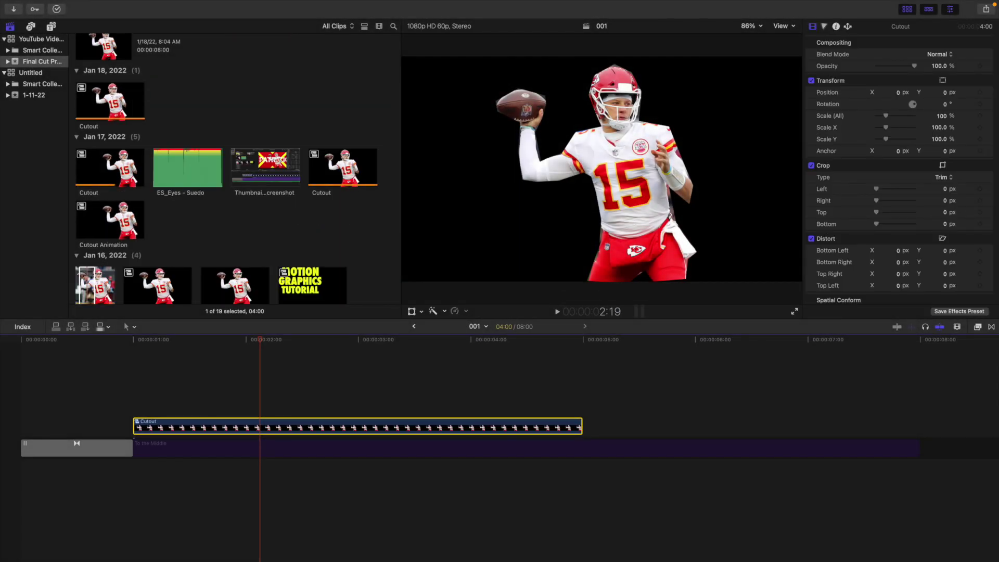
Set the Cutout clip's X position to 300 px
click(899, 92)
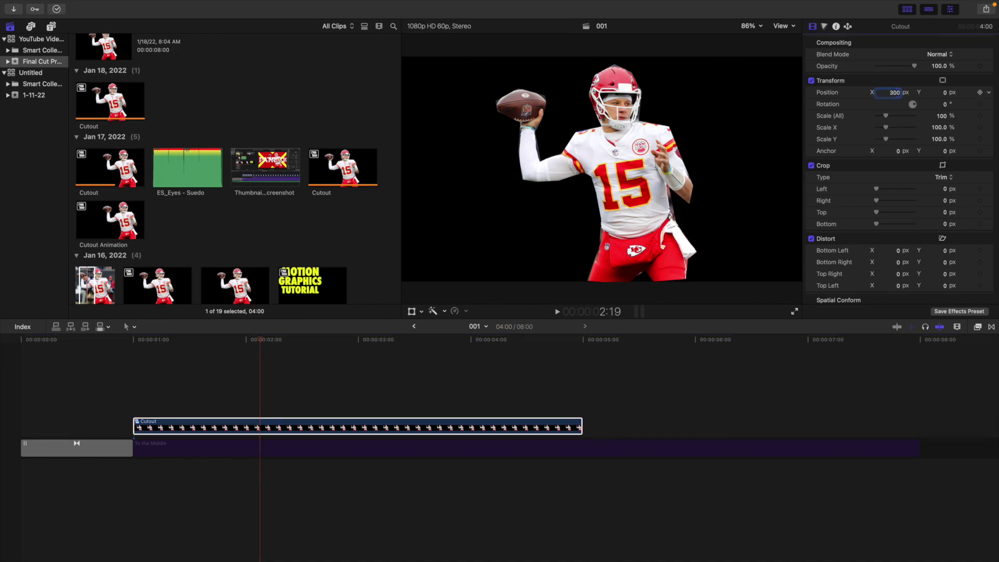
key(Return)
click(307, 429)
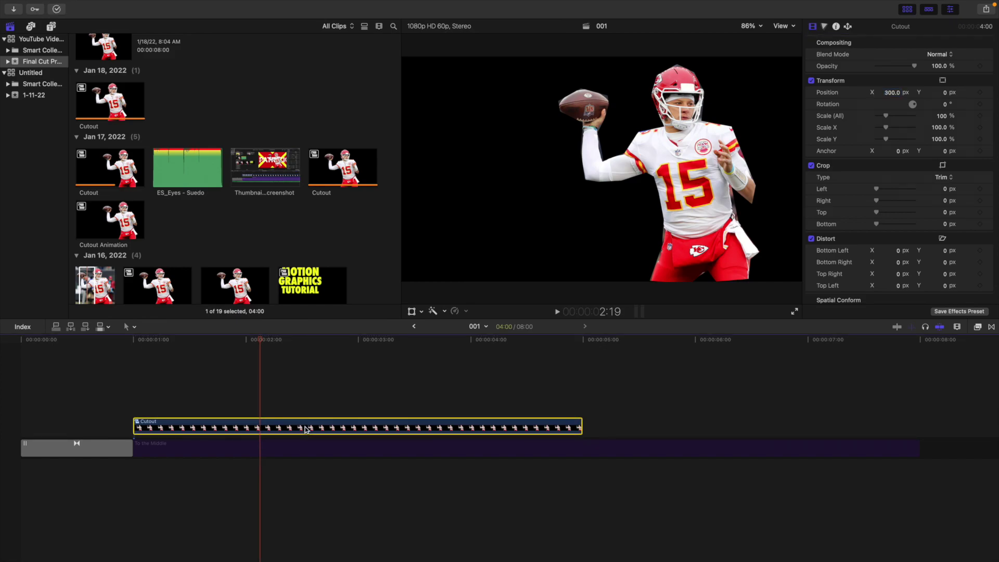
At 1 second on the timeline, set the Cutout clip's X position to 1500 px
click(132, 382)
click(167, 425)
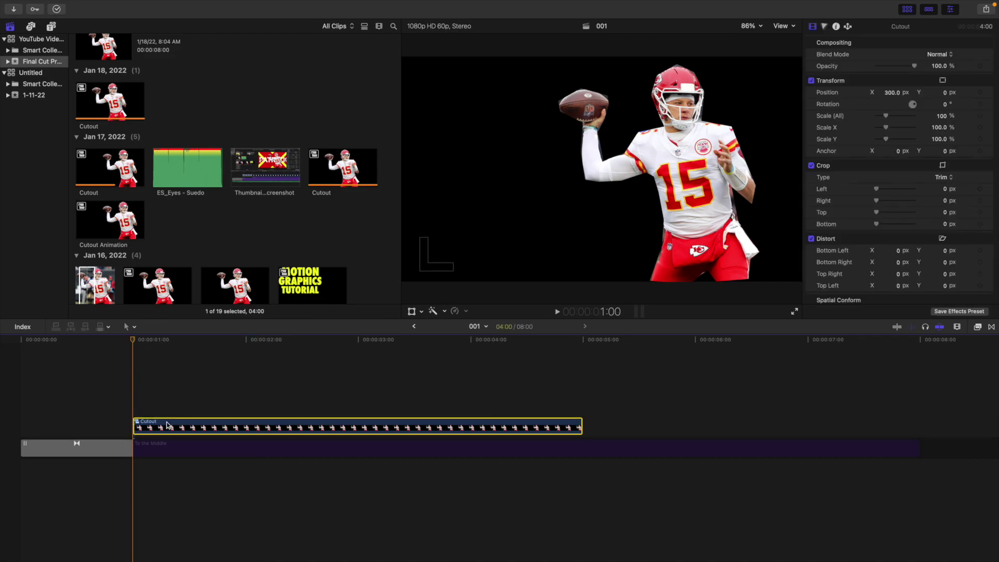
click(750, 28)
click(757, 74)
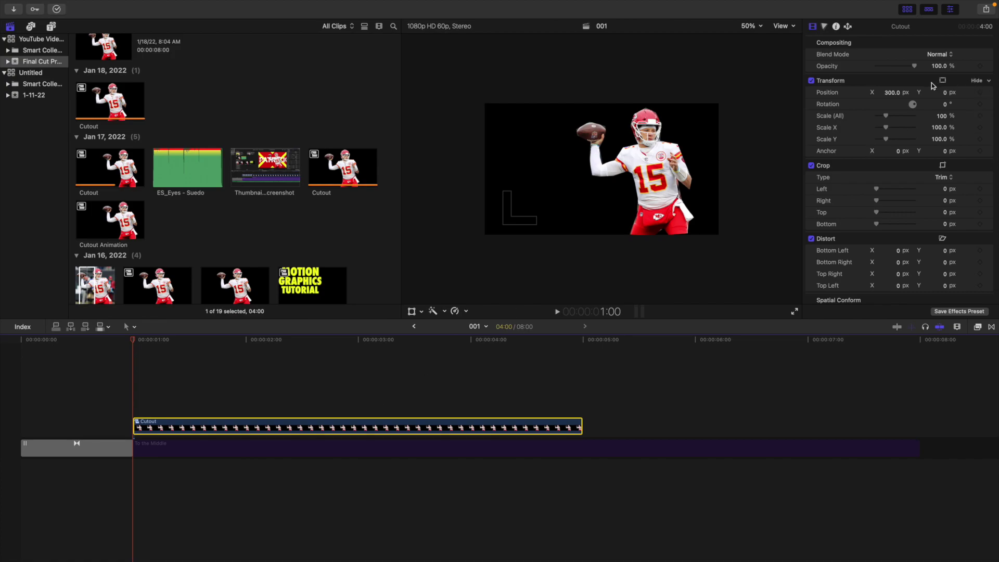
click(891, 92)
text(1)
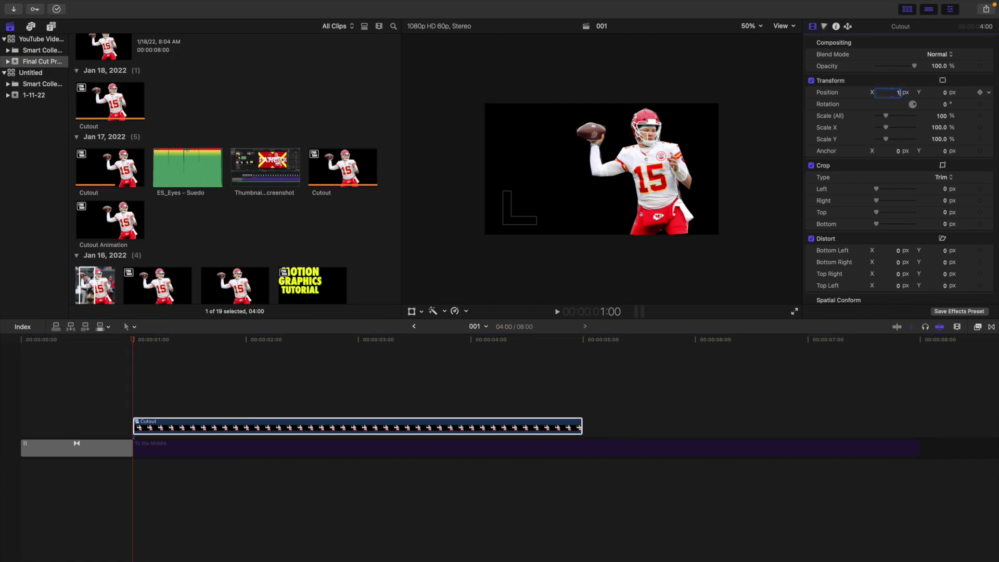
text(500)
key(Return)
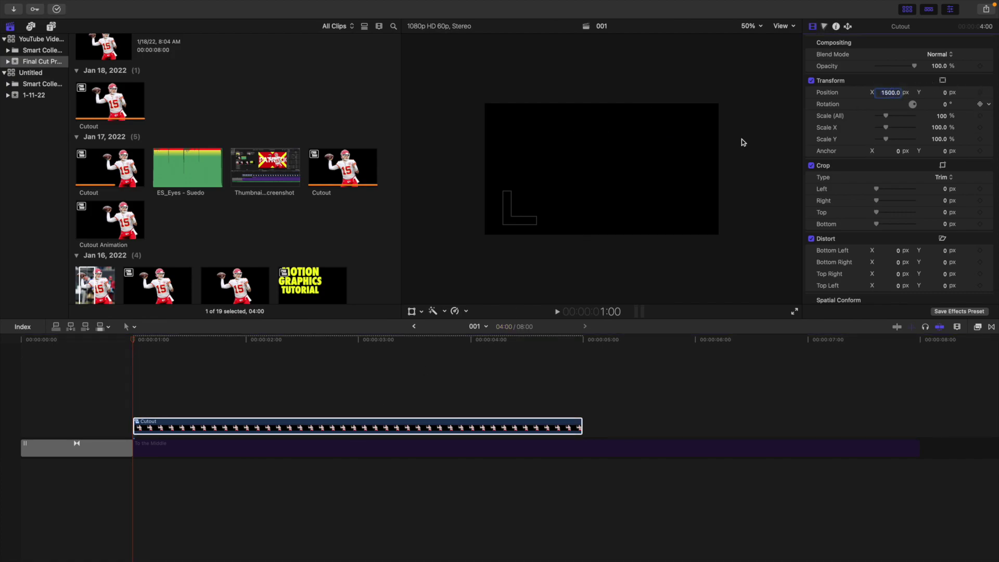
Check where the Cutout clip sits outside the frame using the on-screen Transform controls
click(174, 431)
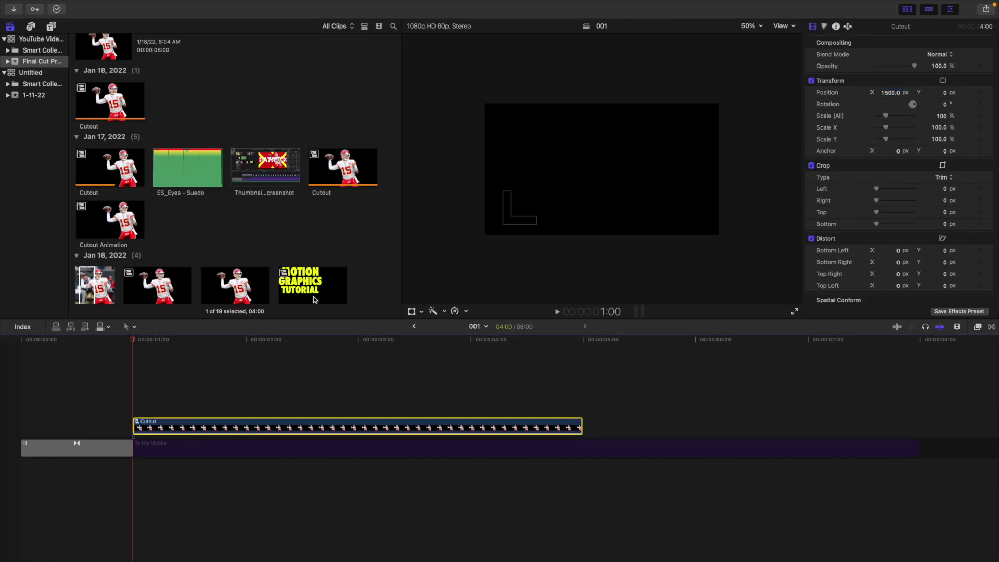
click(412, 311)
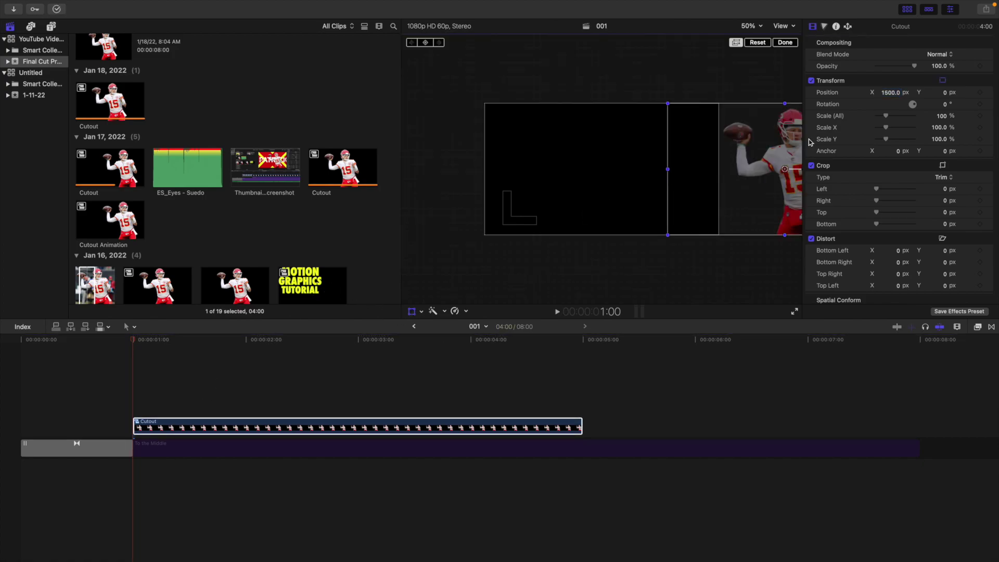
click(784, 42)
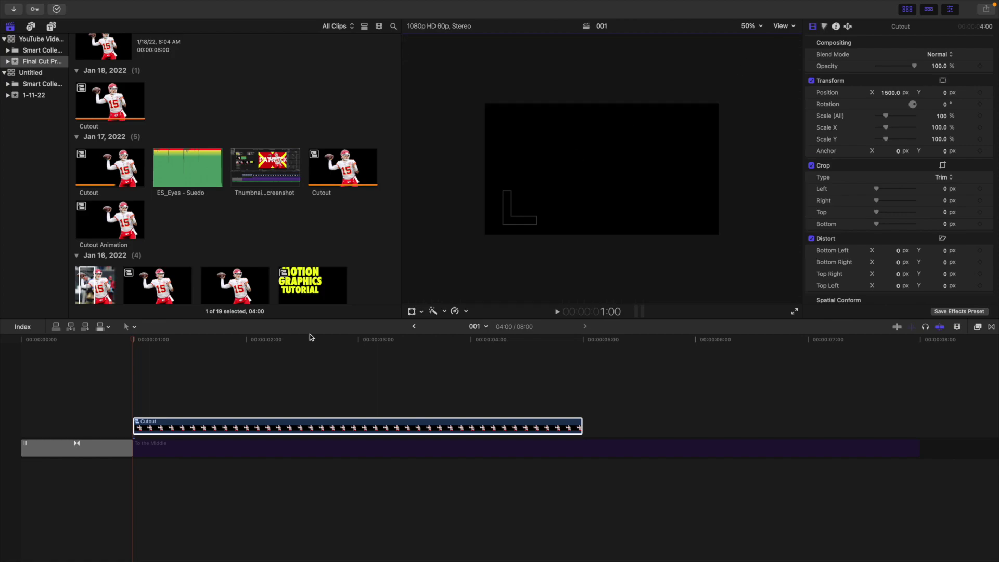
Add a Position keyframe to the Cutout clip at 1 second
click(190, 428)
click(979, 92)
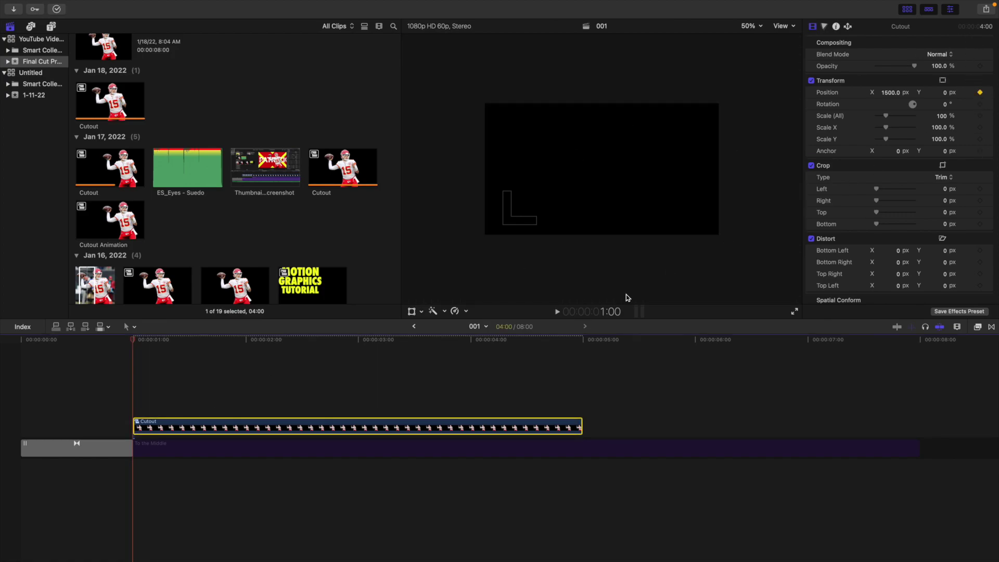
Mark the Cutout clip at 2 seconds and keyframe its X position there at 300 px
click(223, 393)
key(space)
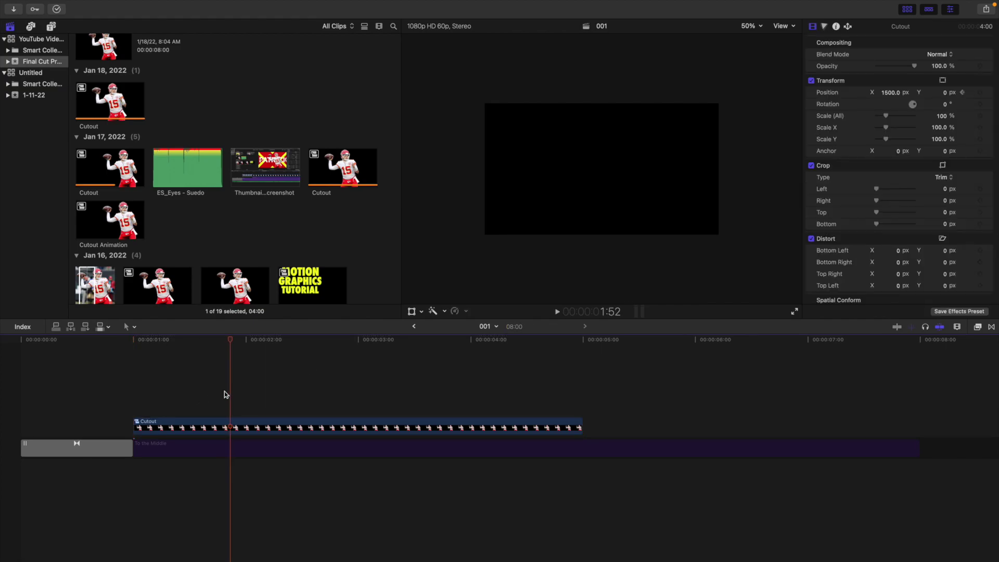
key(Left)
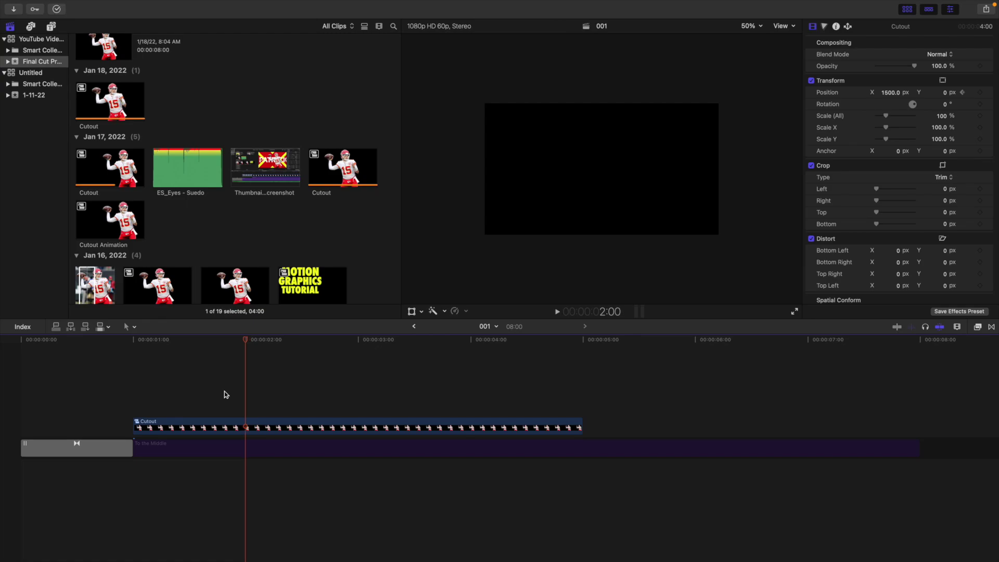
click(244, 420)
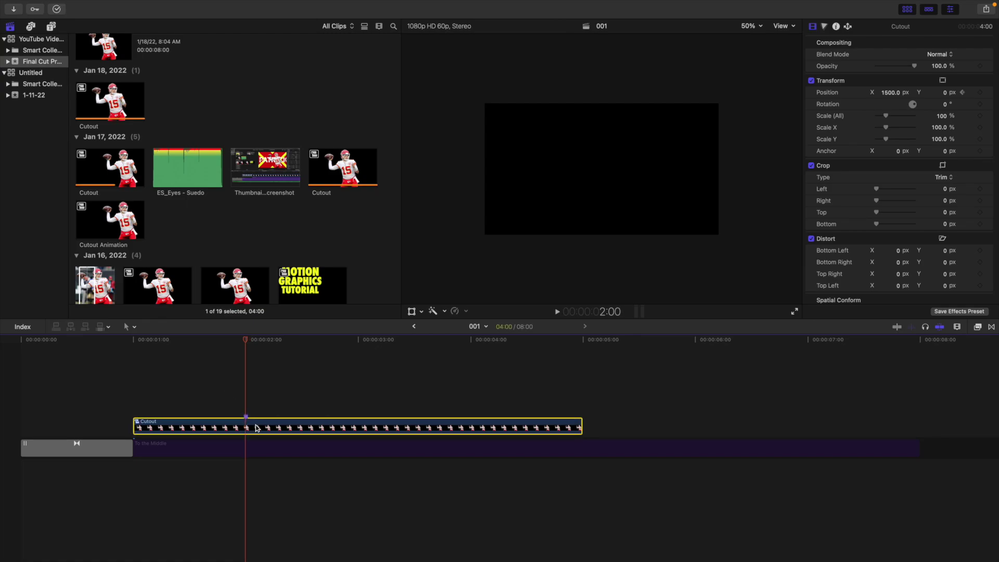
click(888, 93)
text(300)
key(Return)
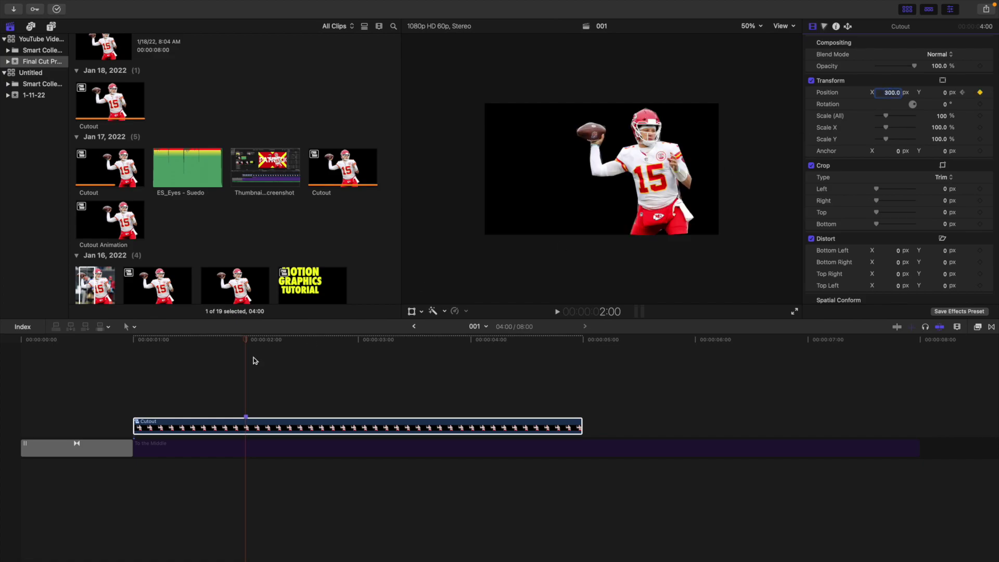
Play the timeline from the start of the Cutout clip to review its slide-in
click(137, 385)
key(space)
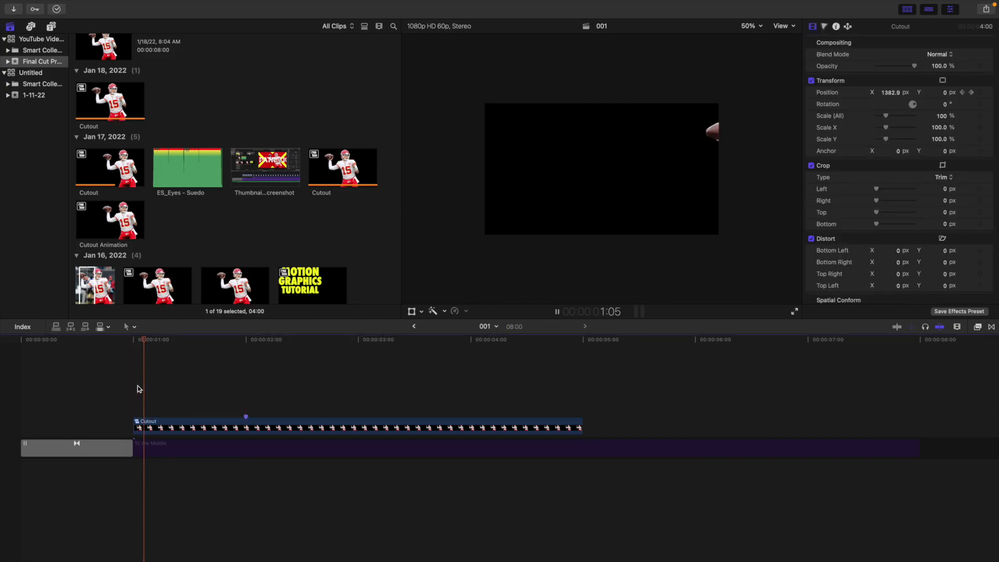
click(137, 386)
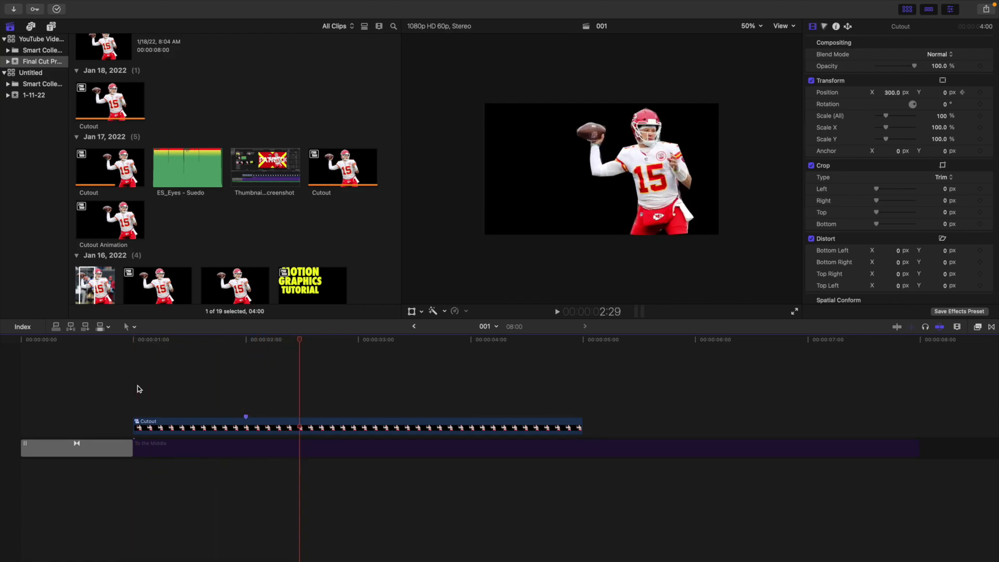
Duplicate the Cutout clip onto a layer directly above it and reset the copy's Position parameter
key(super+equal)
click(322, 408)
click(327, 424)
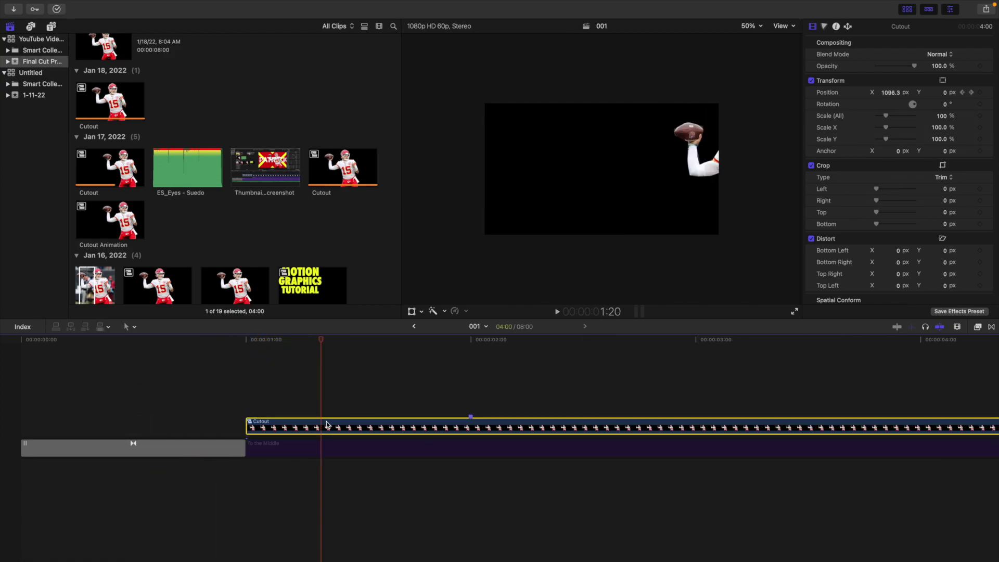
drag(327, 424, 333, 406)
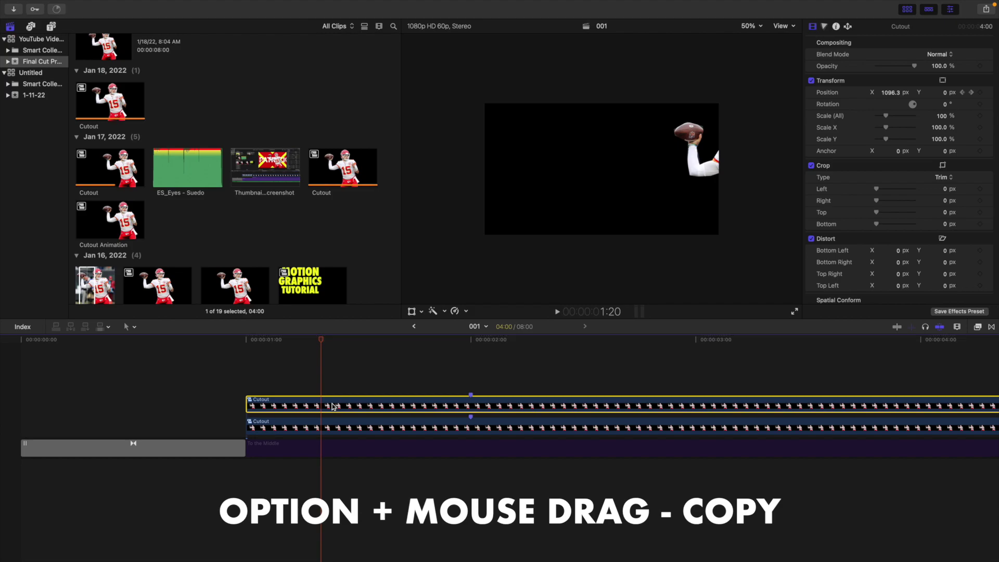
click(989, 94)
click(980, 98)
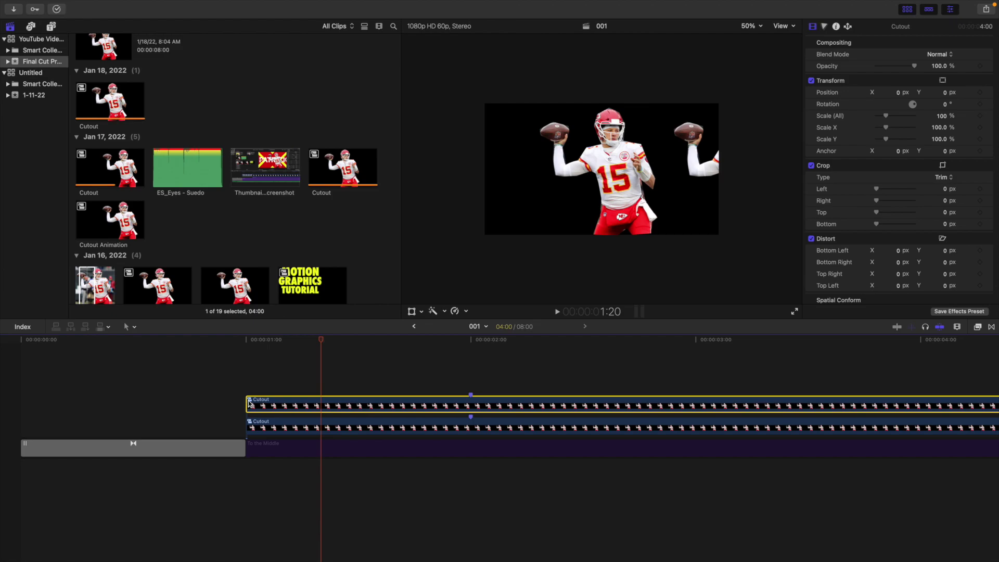
Trim the start of the upper Cutout copy to 1:20
click(263, 400)
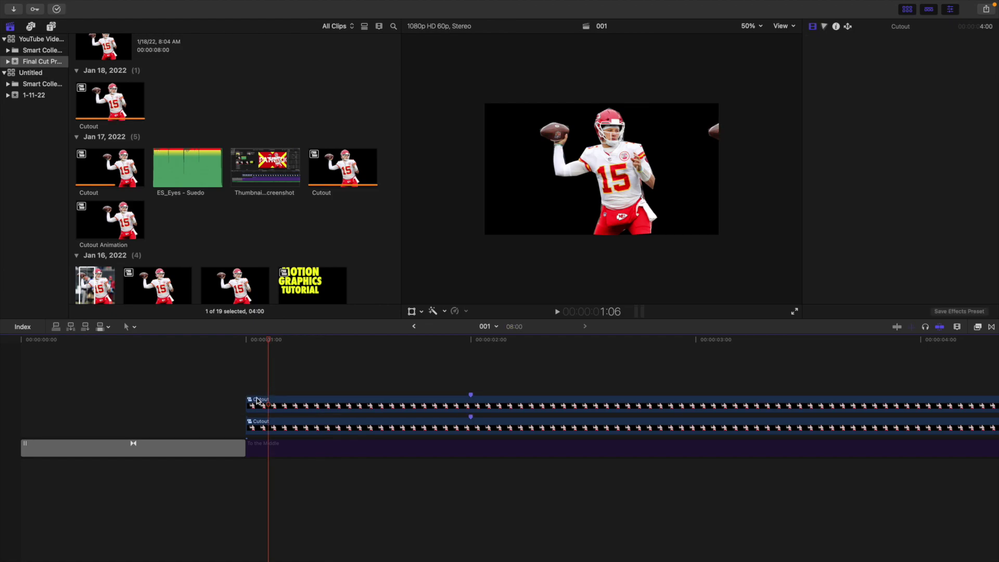
click(226, 391)
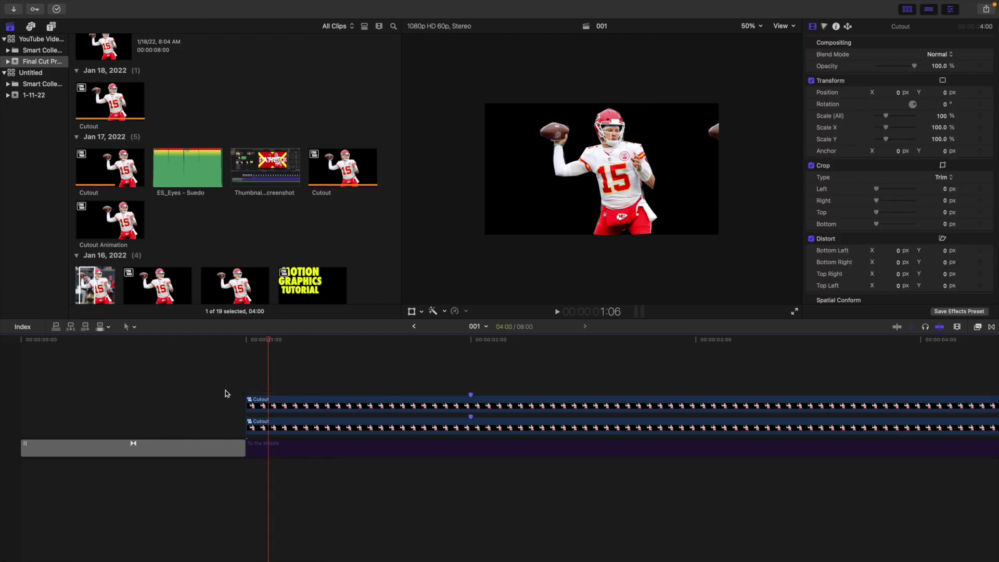
click(250, 405)
drag(250, 406, 323, 405)
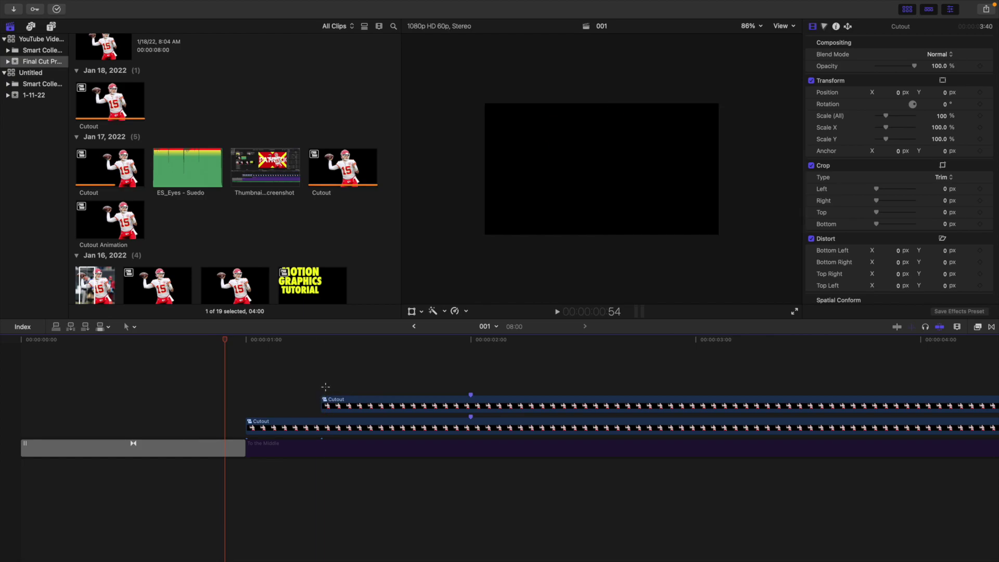
Set the trimmed copy's X position to 1500 px at 1:20 and add a Position keyframe there
click(322, 405)
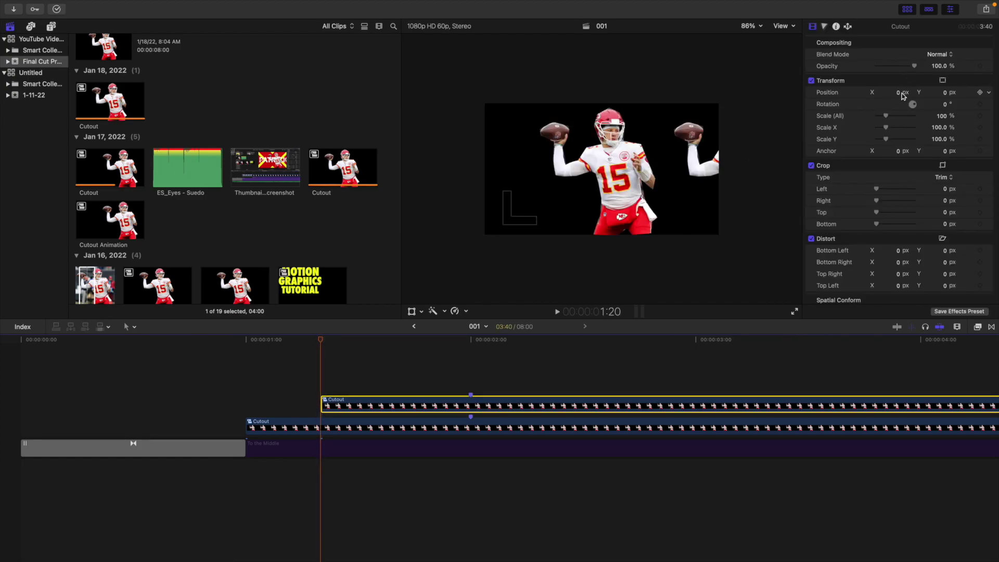
click(899, 94)
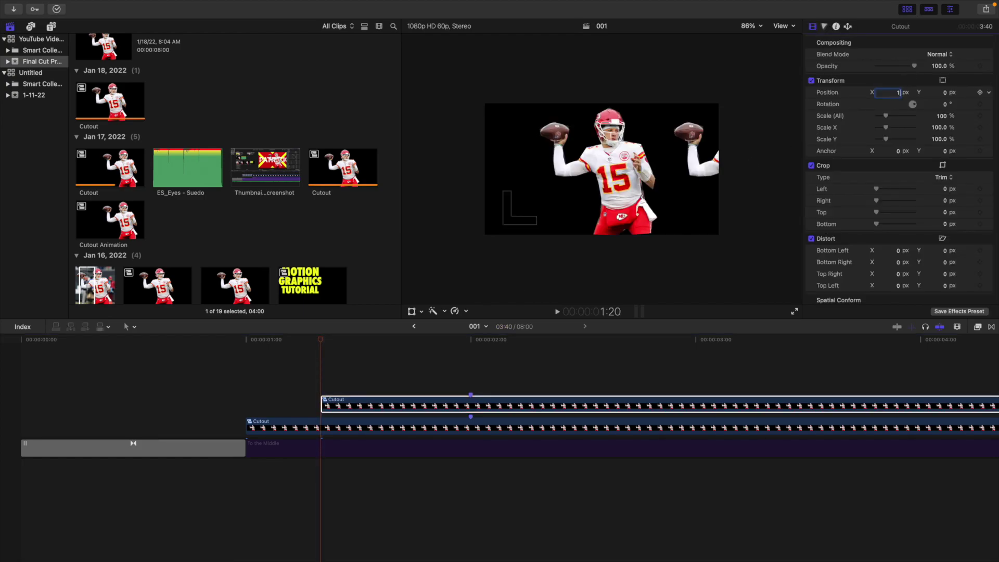
key(Return)
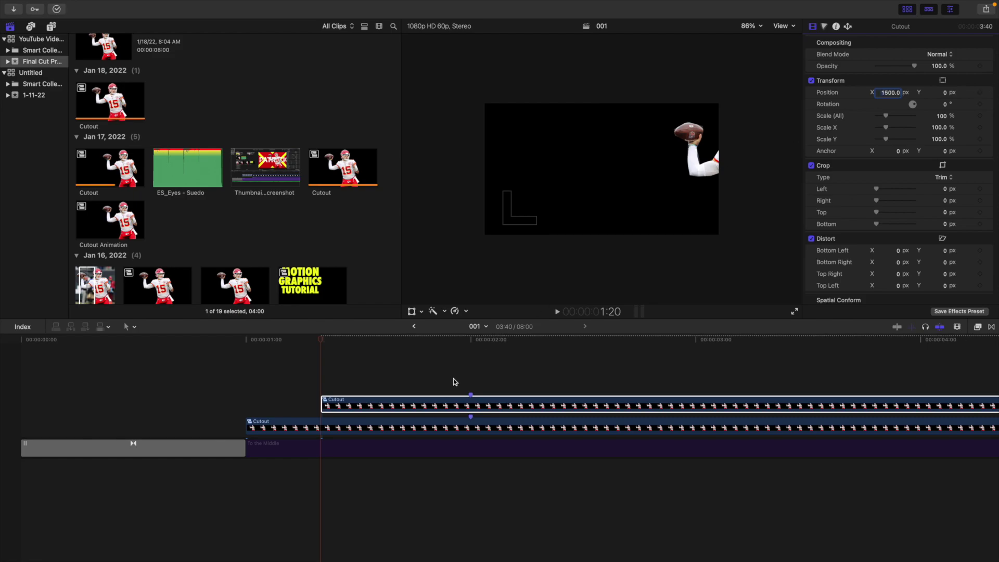
click(431, 406)
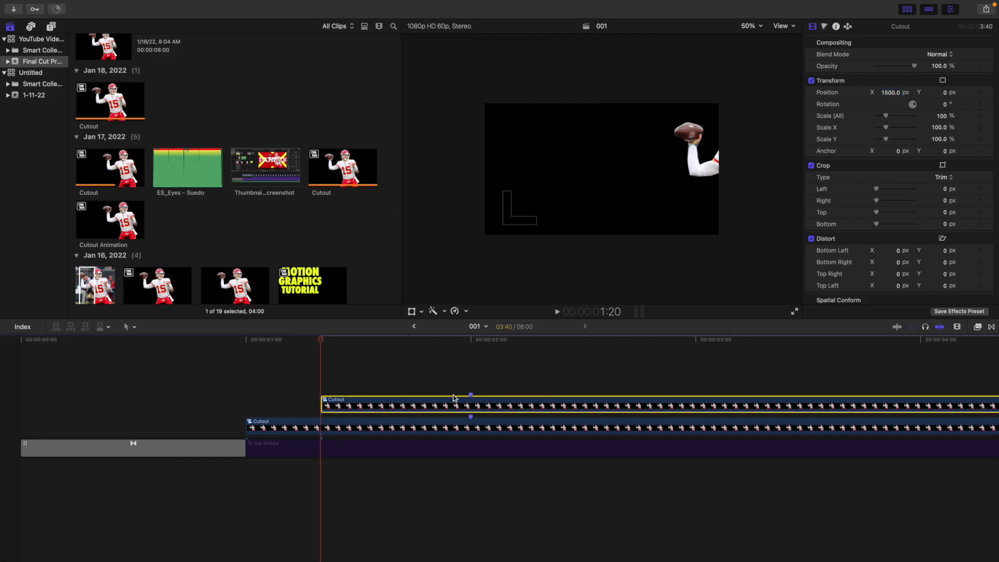
click(980, 92)
Keyframe the second Cutout layer's X position at 300 px on its 2:00 marker
click(471, 373)
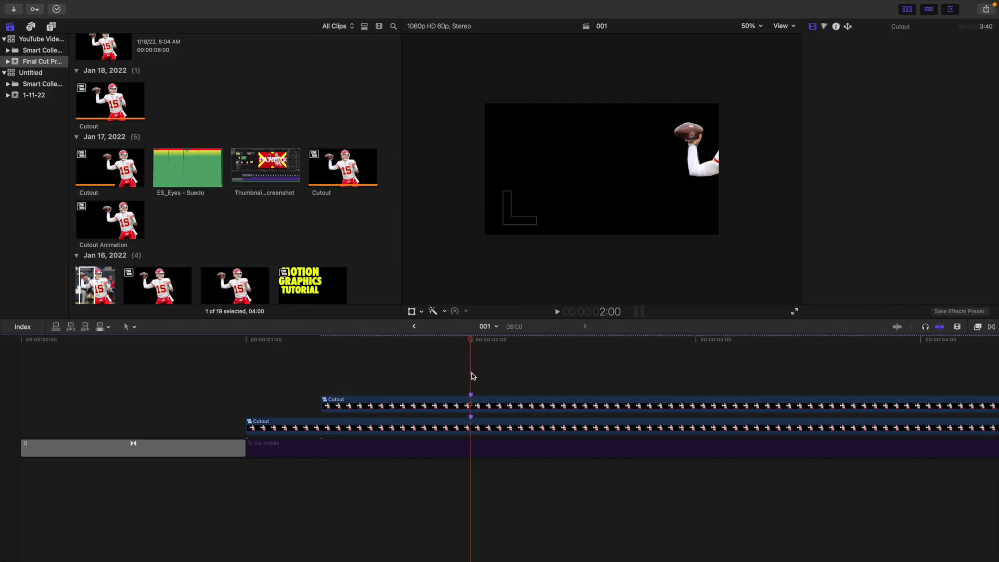
click(477, 405)
click(890, 93)
text(300)
key(Return)
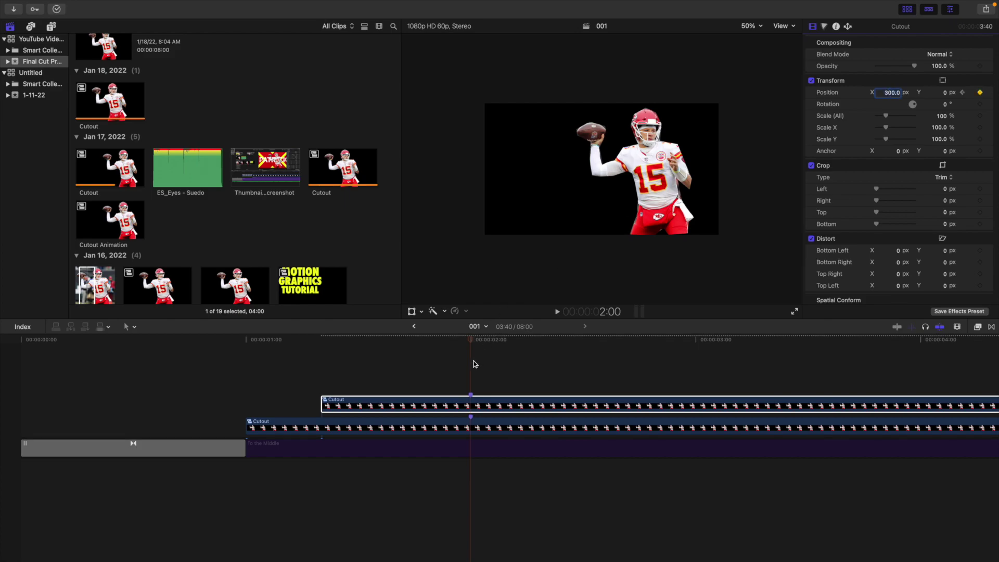
click(474, 364)
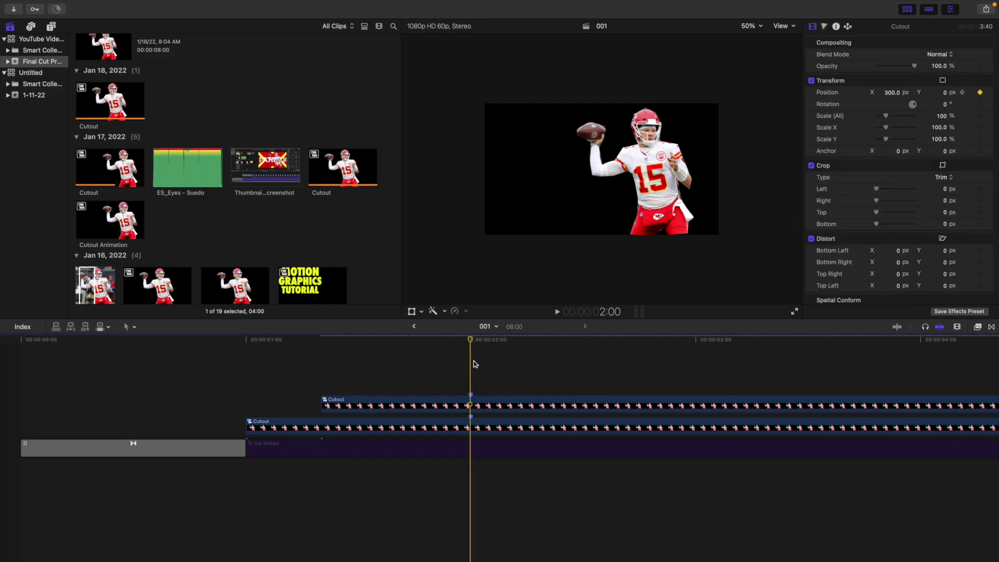
Play the timeline from 1:00 to review the two staggered Cutout slide-ins
click(249, 368)
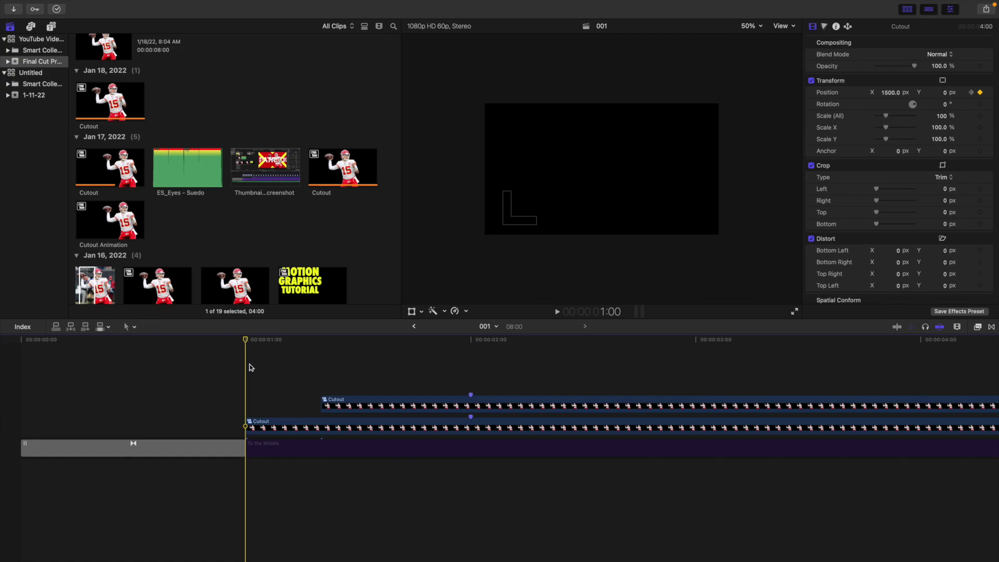
key(space)
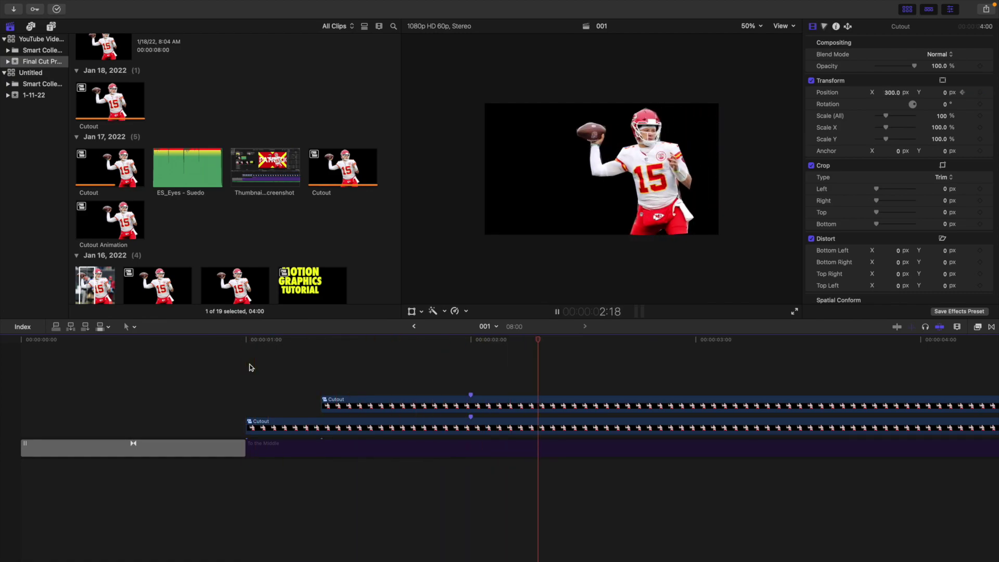
key(space)
Duplicate the second Cutout layer onto a third layer above it and reset the new copy's Position parameter
click(368, 377)
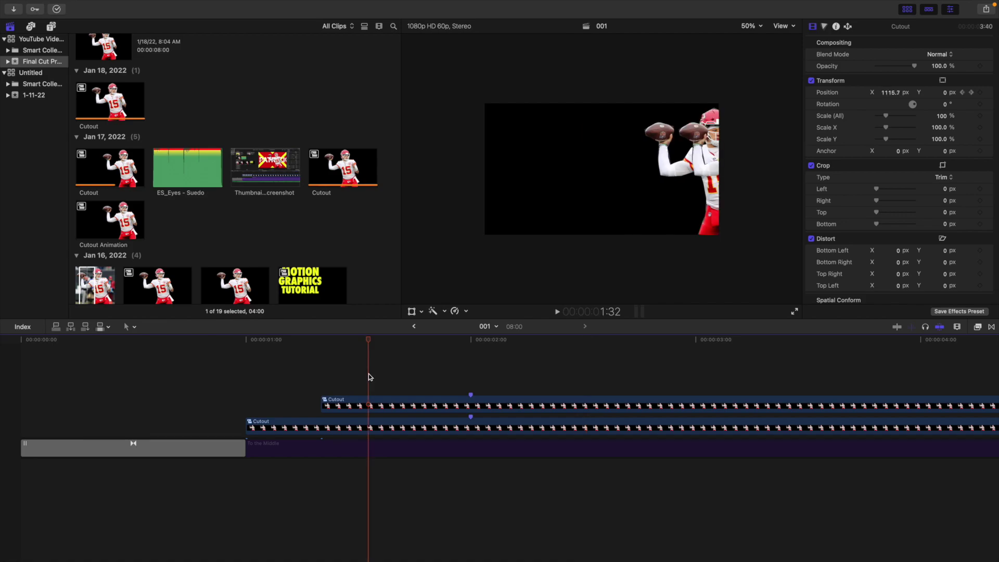
click(368, 400)
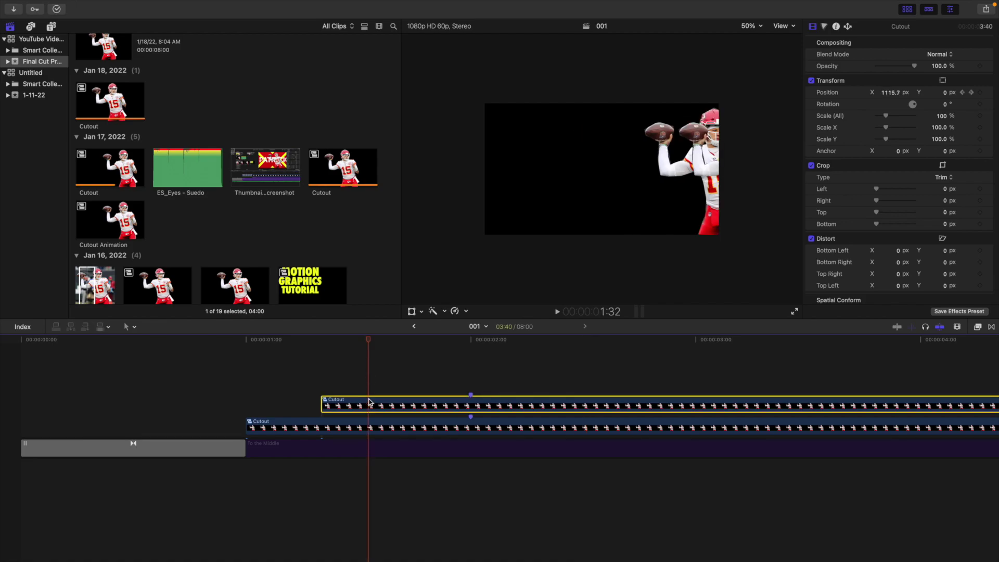
drag(369, 401, 375, 385)
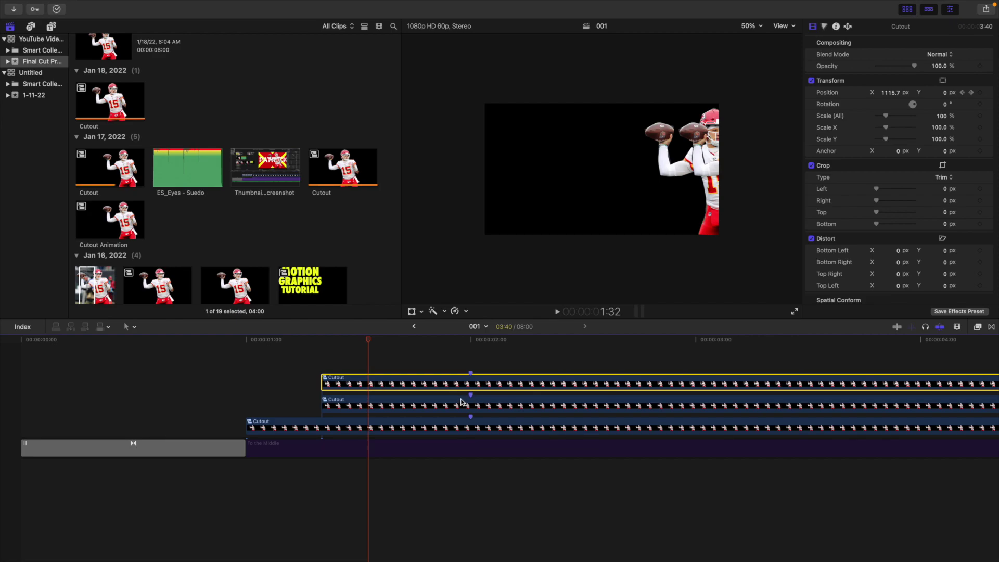
click(988, 93)
click(973, 96)
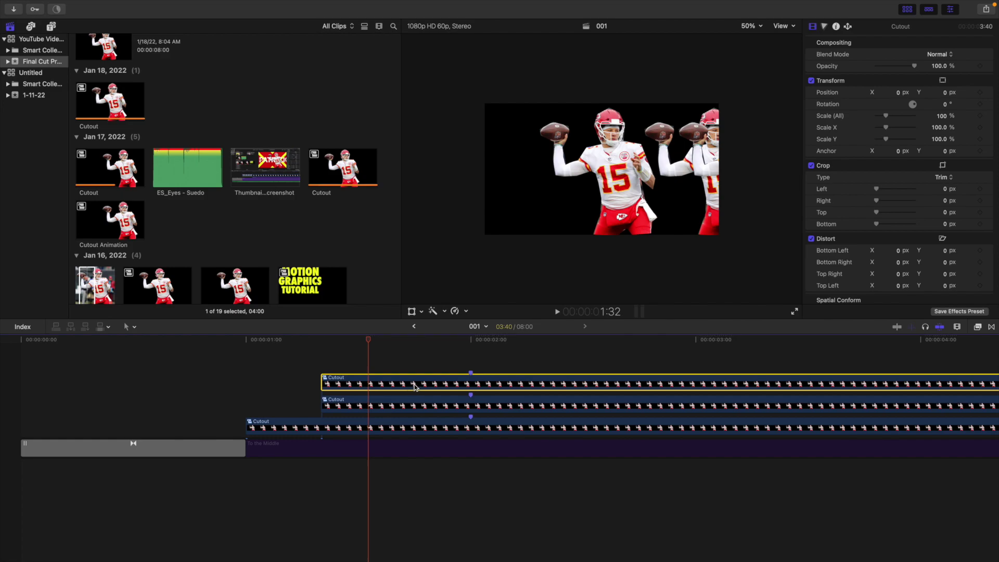
click(296, 371)
double_click(324, 380)
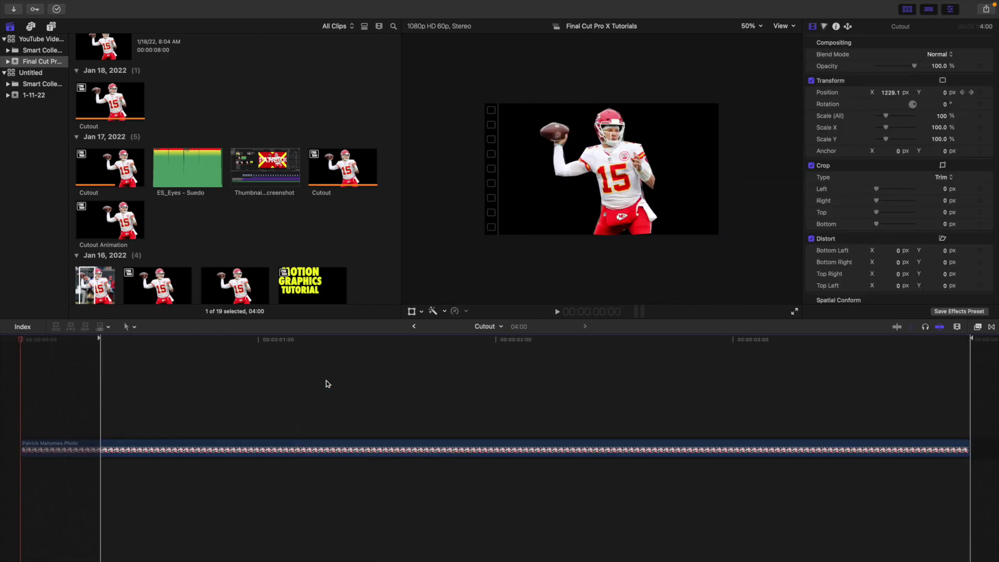
click(414, 326)
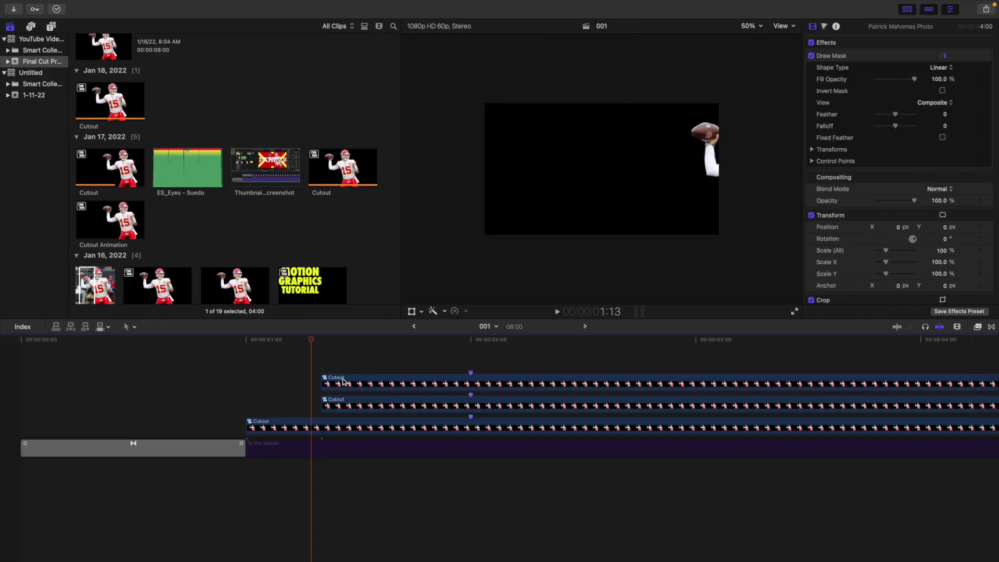
double_click(328, 381)
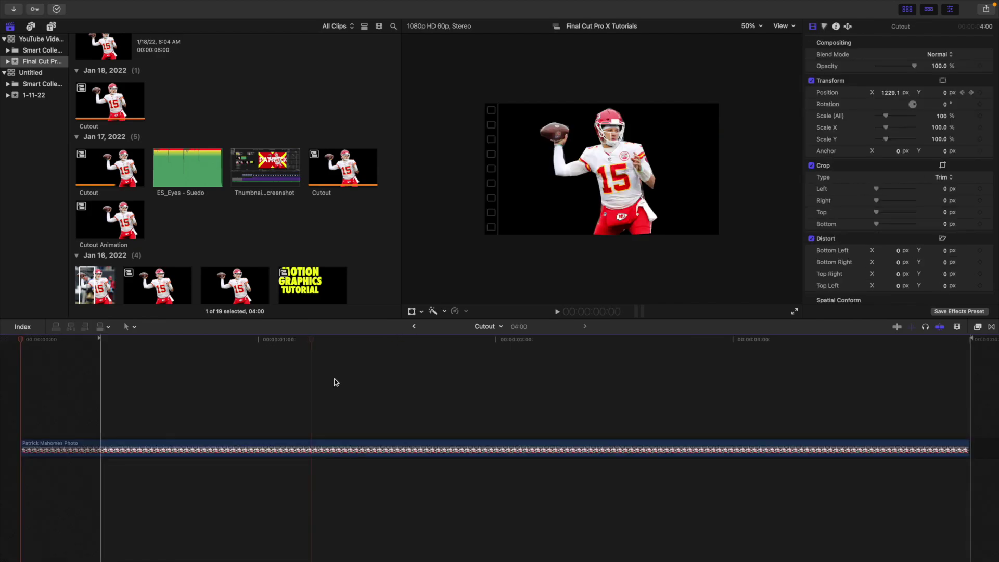
click(414, 326)
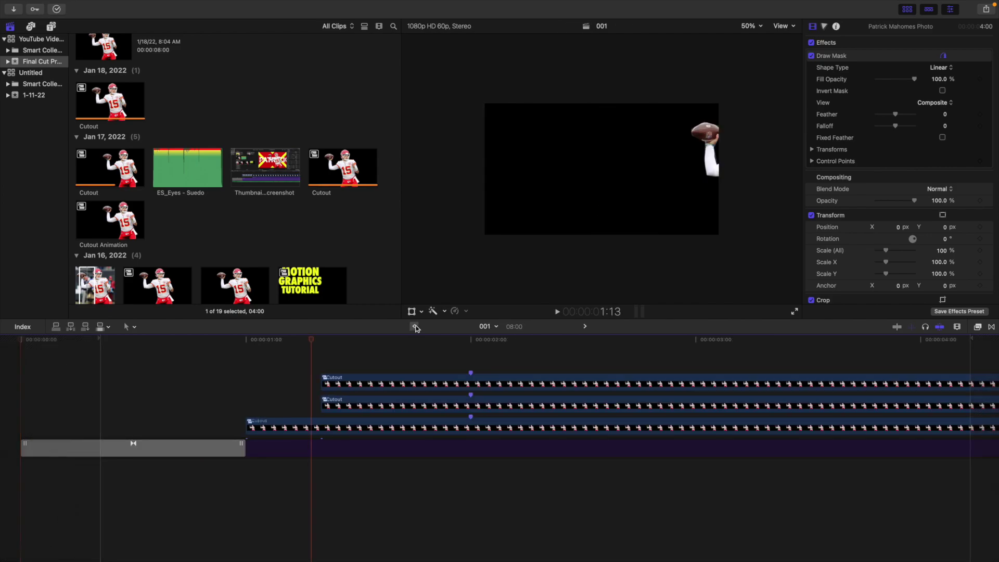
Trim the third Cutout layer to start at 1:40 and keyframe its X position there at 1500 px
click(389, 383)
drag(324, 381, 398, 380)
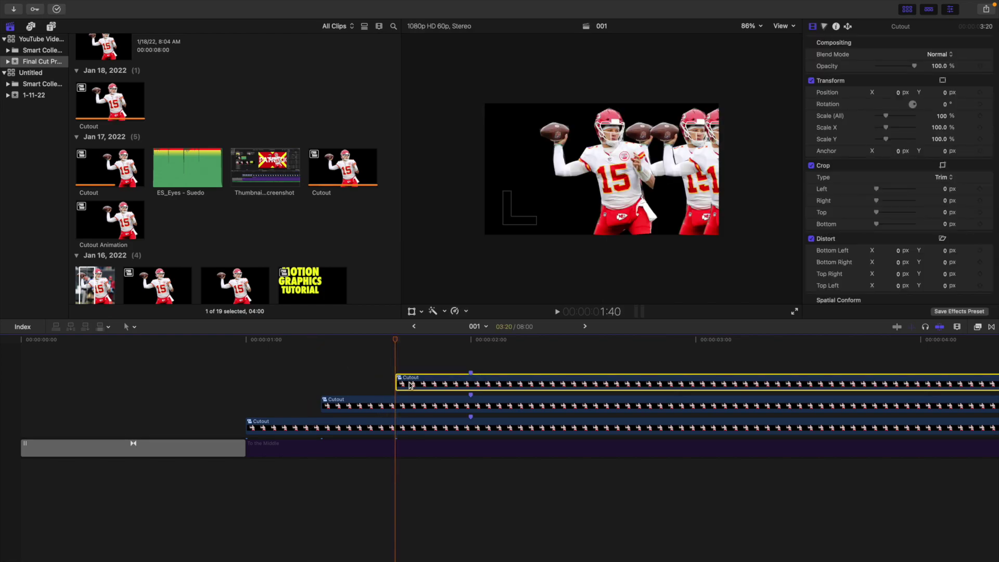
click(901, 95)
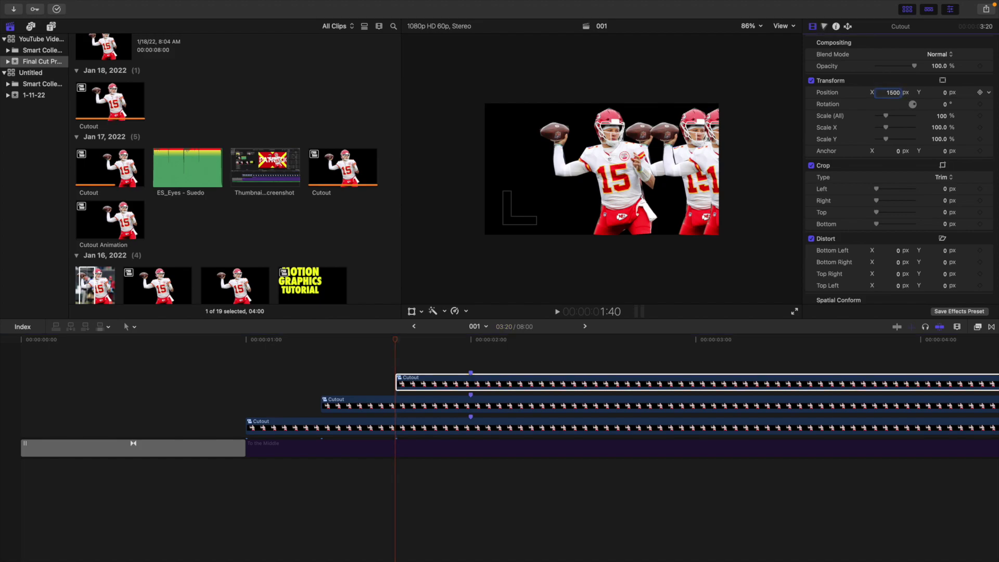
key(Return)
click(426, 385)
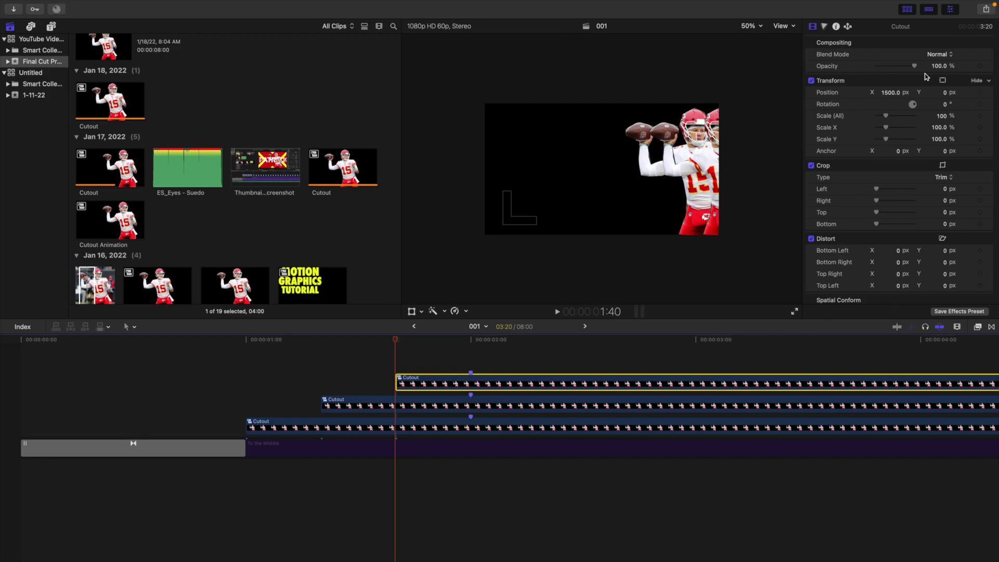
click(979, 92)
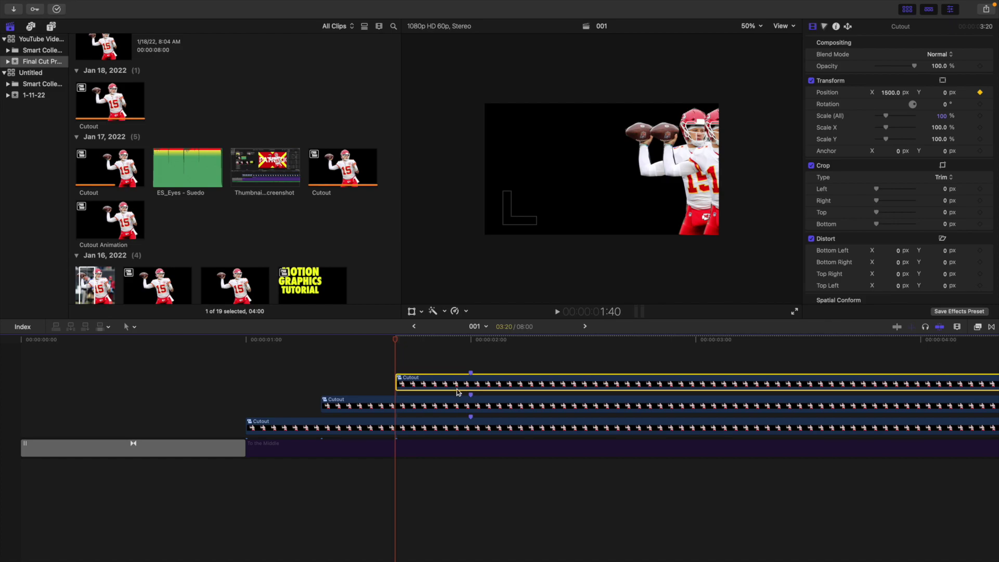
Keyframe the third Cutout layer's X position at 300 px on the 2:00 marker
click(467, 364)
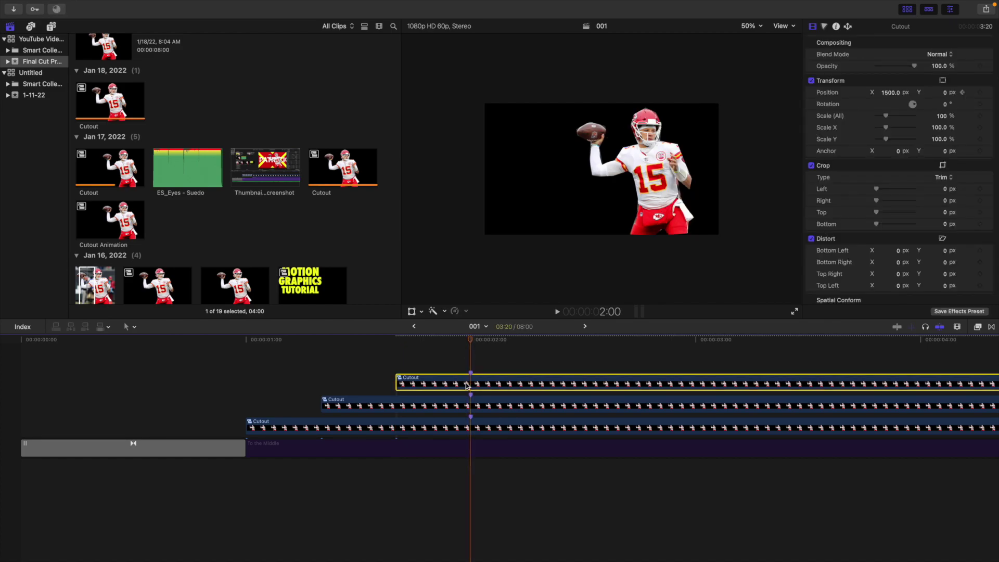
click(887, 92)
text(300)
key(Return)
click(470, 387)
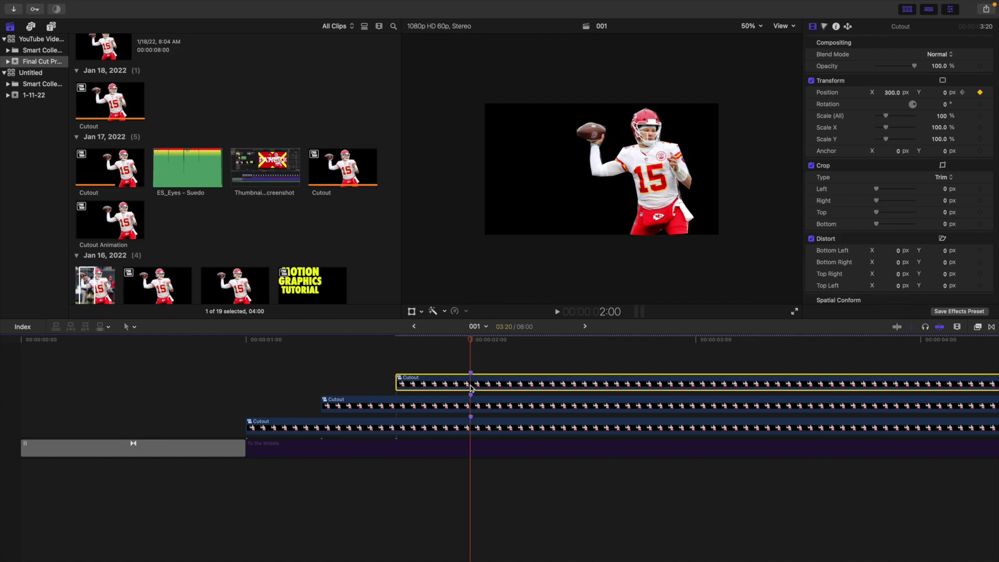
Play the timeline repeatedly from 1:00 to review all three staggered Cutout slide-ins
click(250, 382)
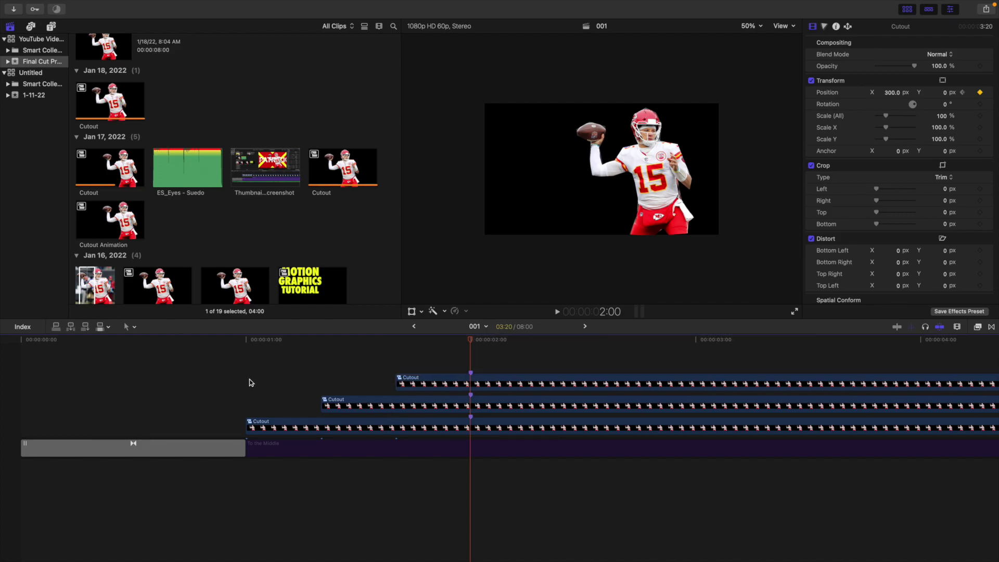
key(space)
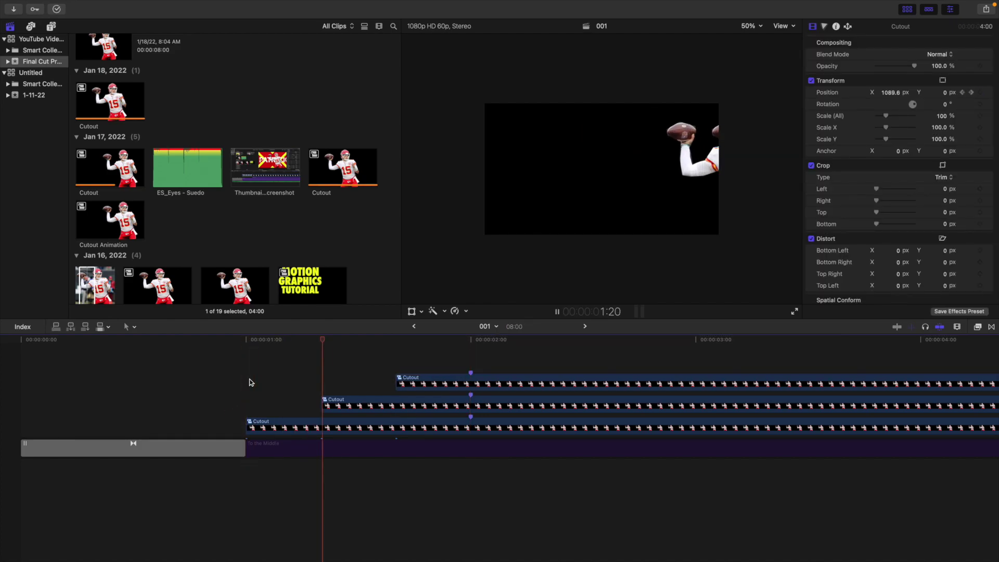
click(249, 383)
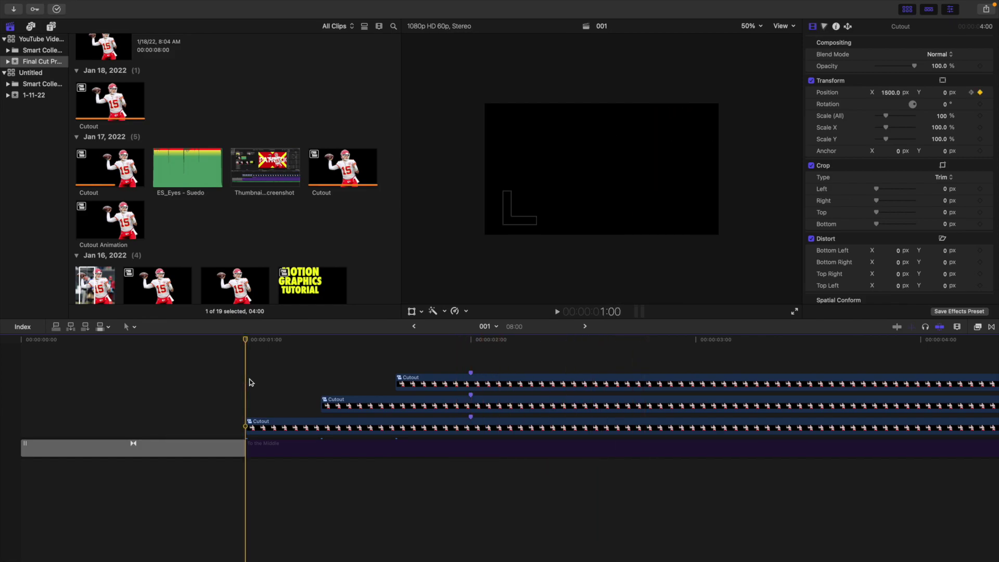
key(space)
click(249, 382)
key(space)
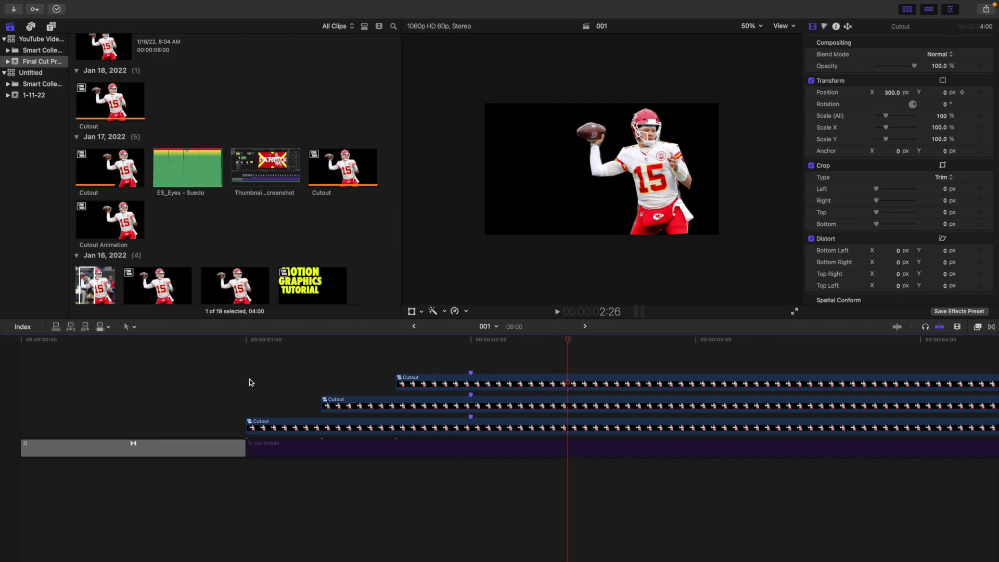
Show the Video Animation editor for the topmost Cutout clip in the timeline
click(425, 359)
click(416, 379)
right_click(422, 379)
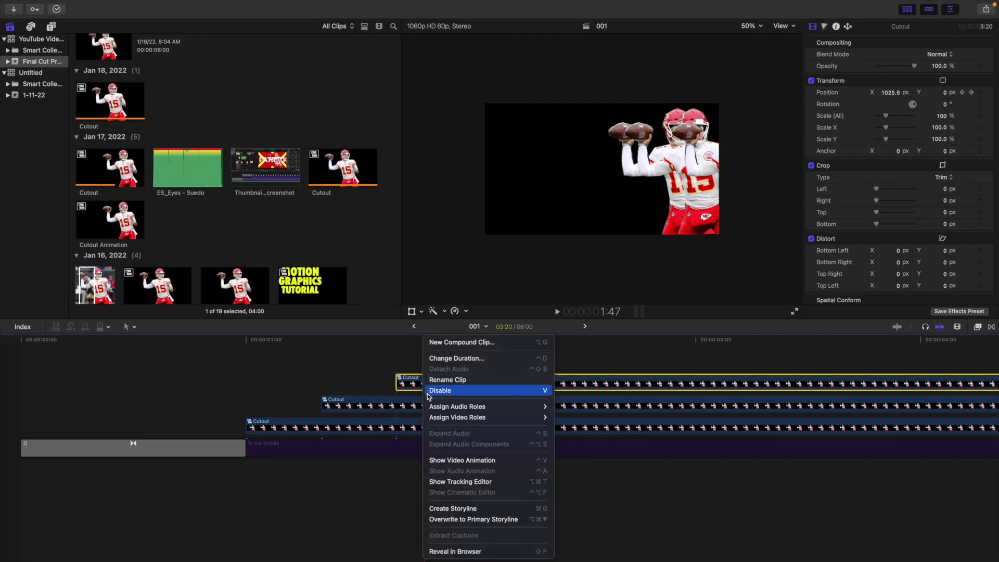
click(454, 461)
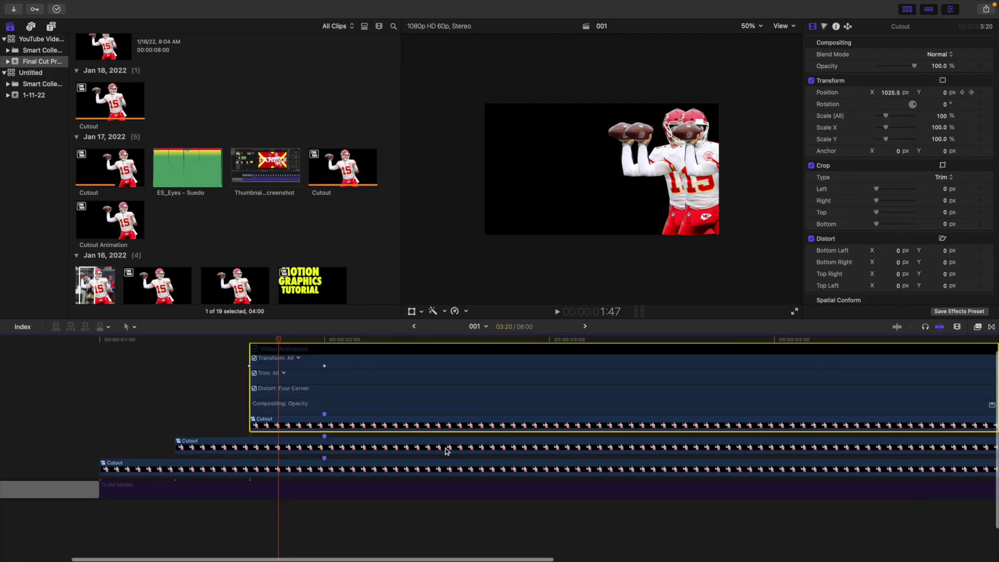
Check the interpolation options of the topmost Cutout clip's Position keyframe at 2:00, and hide the clip's Video Animation editor
click(298, 360)
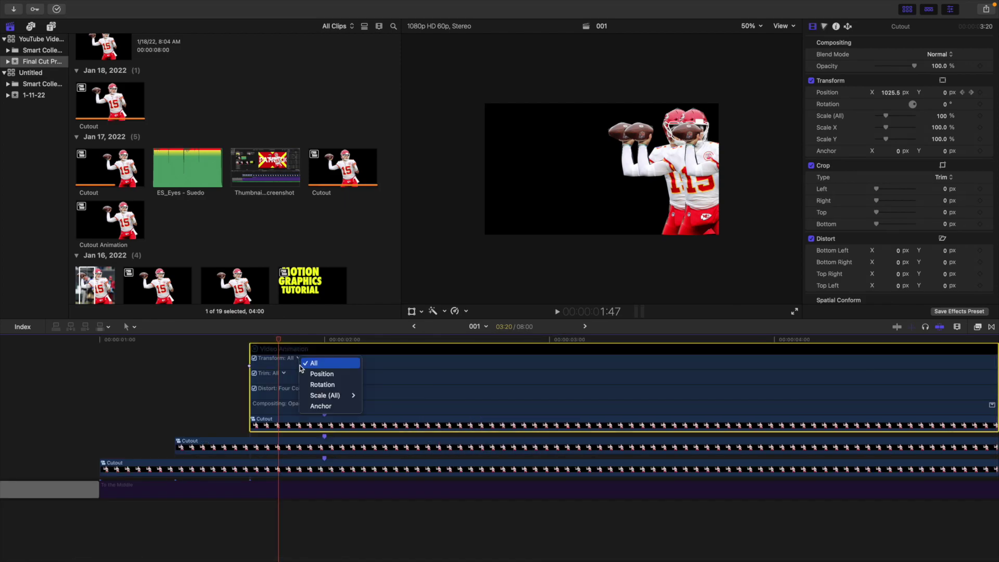
click(326, 373)
right_click(325, 367)
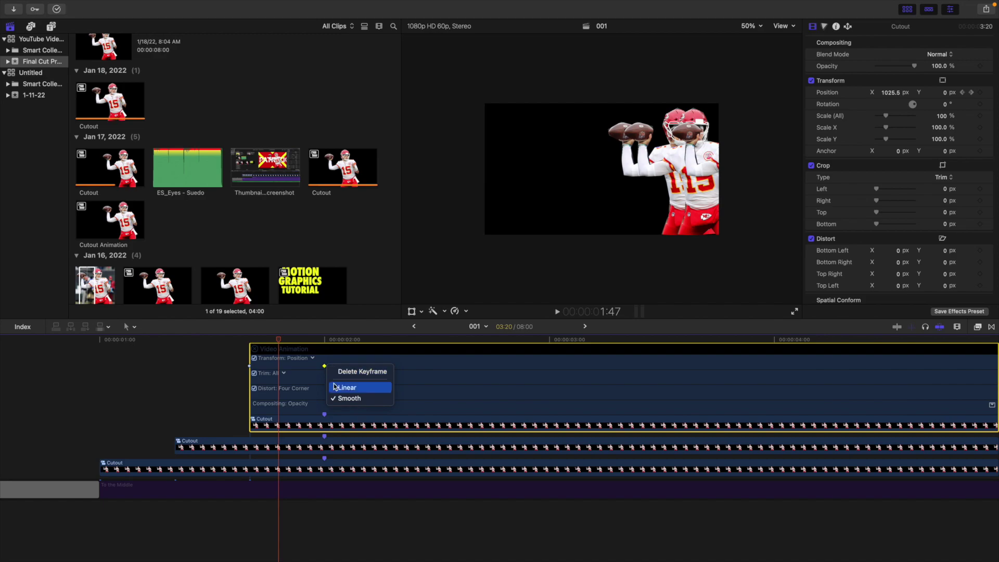
click(299, 422)
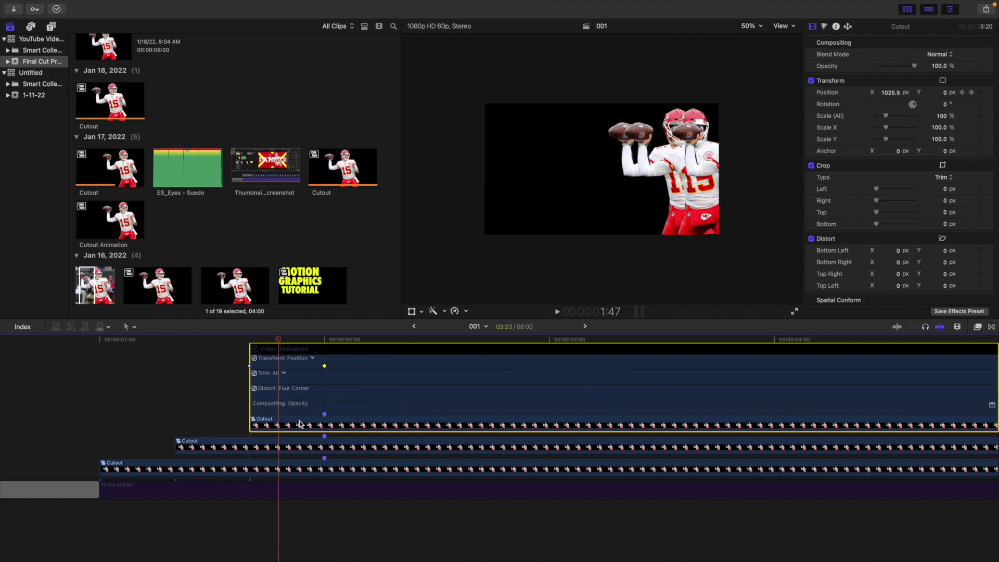
right_click(300, 422)
click(324, 457)
click(314, 423)
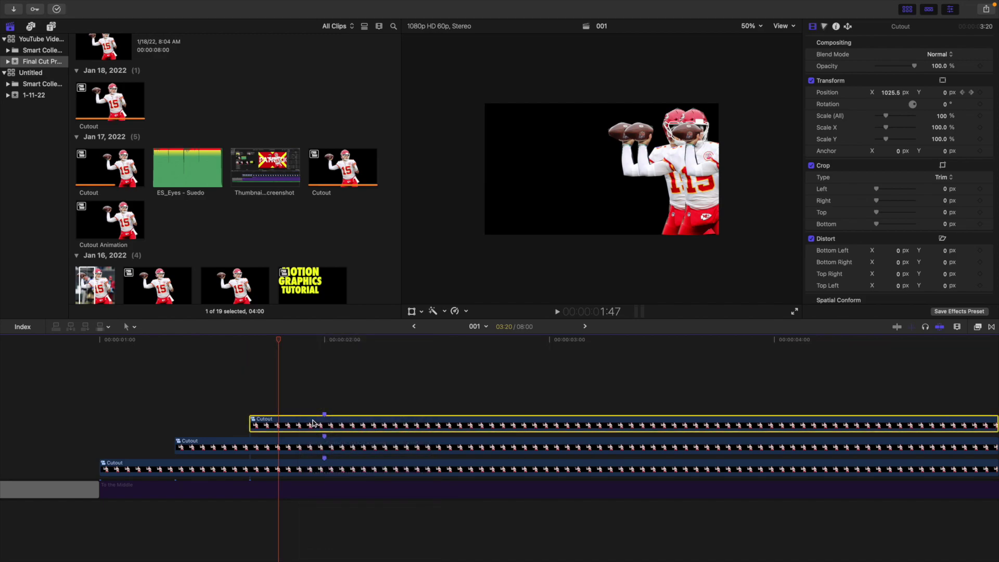
scroll(314, 423, left, 5)
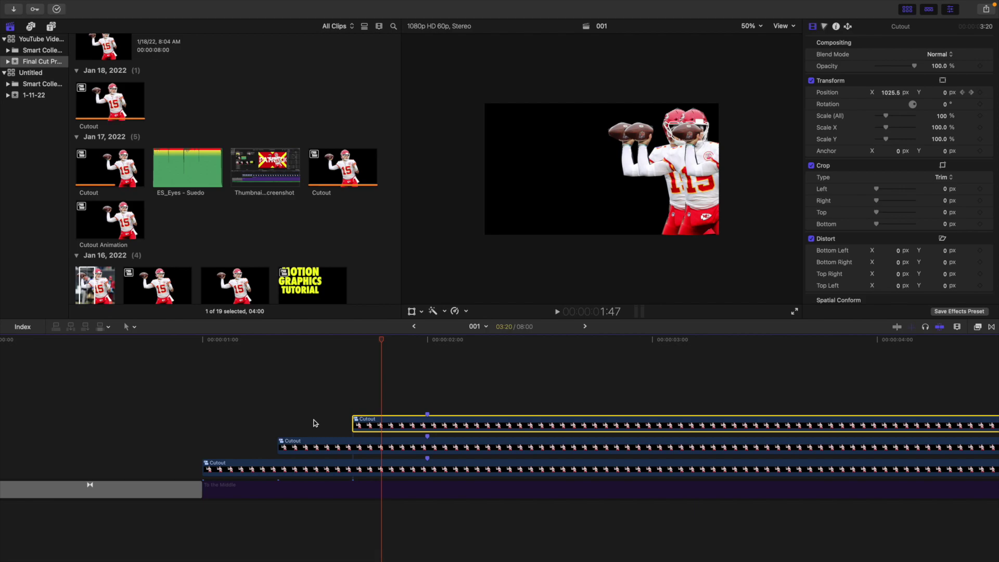
Add the Moderate Motion Blur 2 title above the Cutout layers from 1:00 and trim its end to 2:00
click(249, 382)
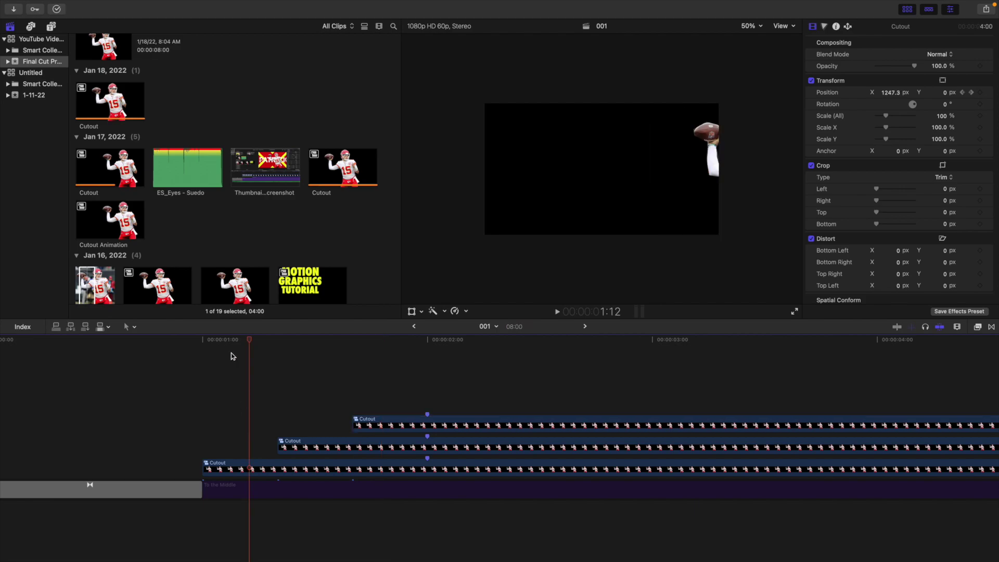
click(51, 27)
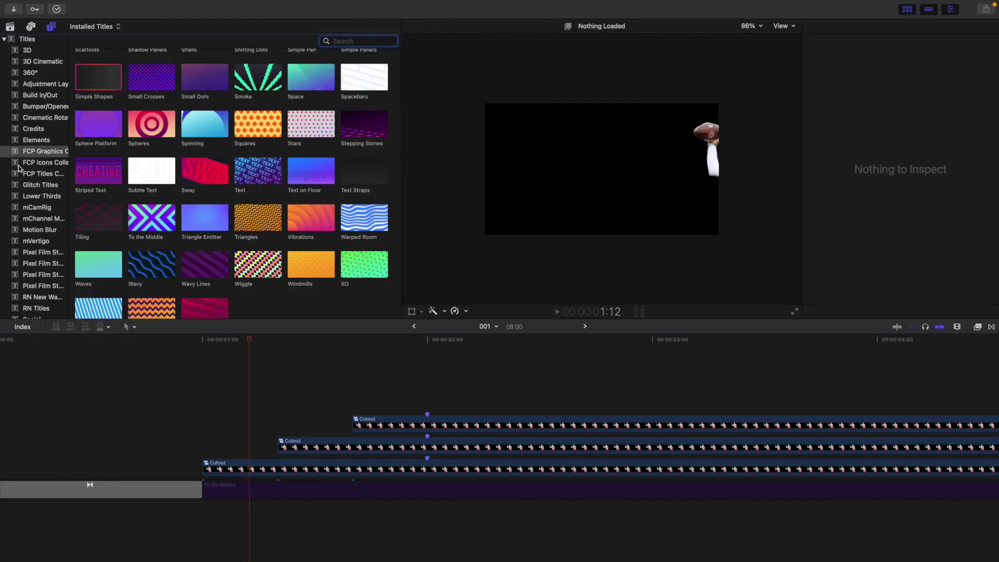
click(43, 229)
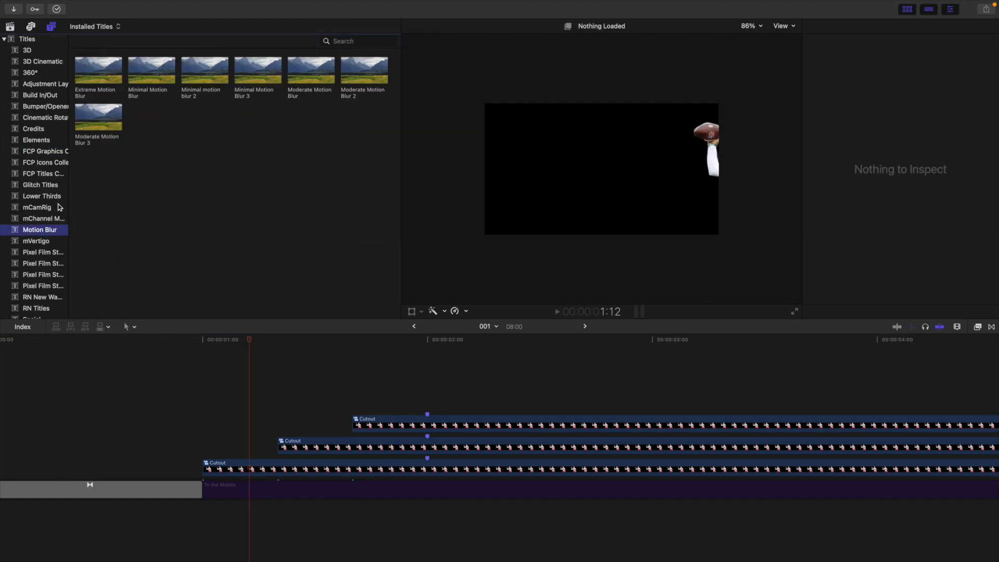
drag(355, 72, 204, 401)
click(425, 393)
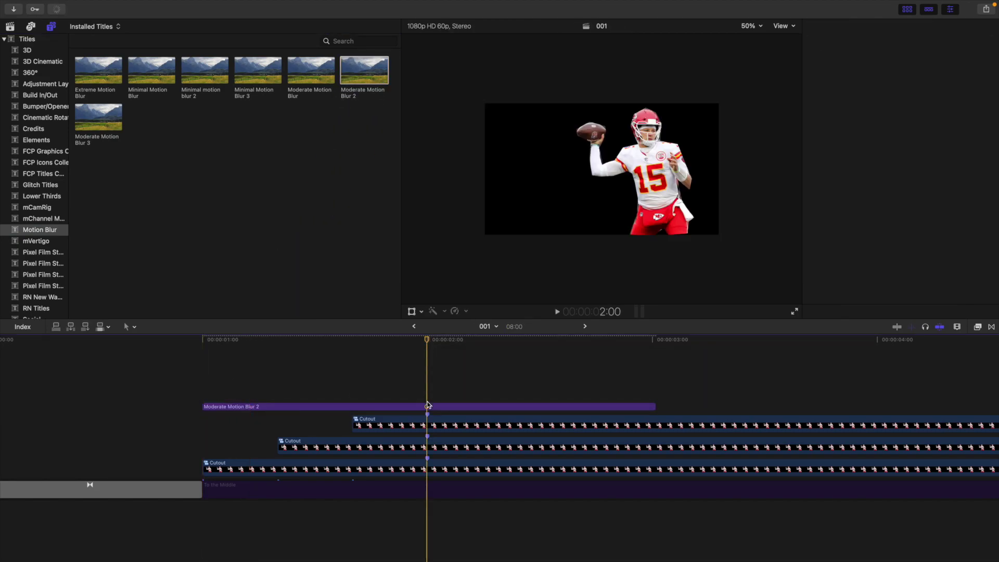
click(427, 407)
key(alt+])
Play the timeline from 1:00 to review the motion blur on the Cutout slide-ins
click(330, 392)
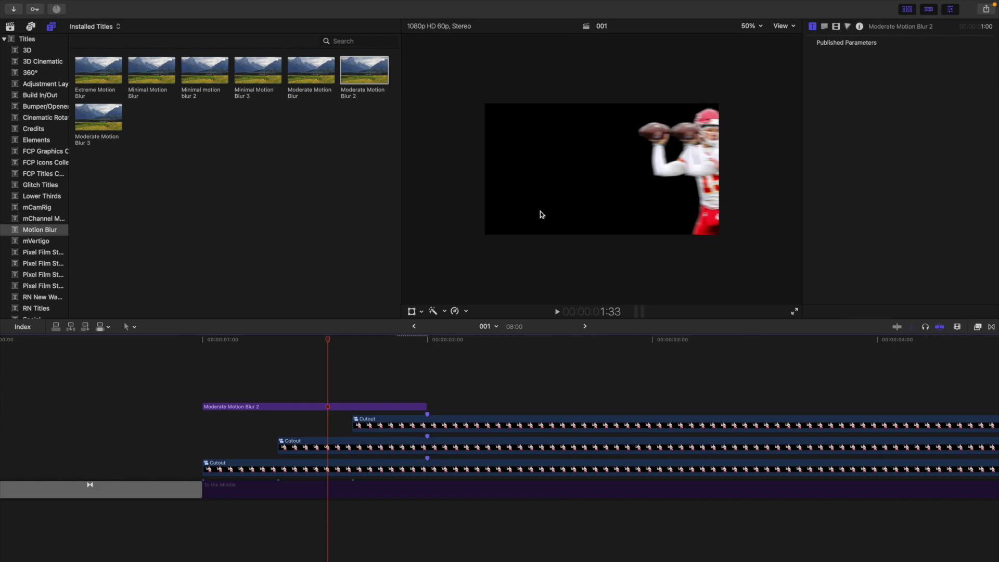
click(203, 393)
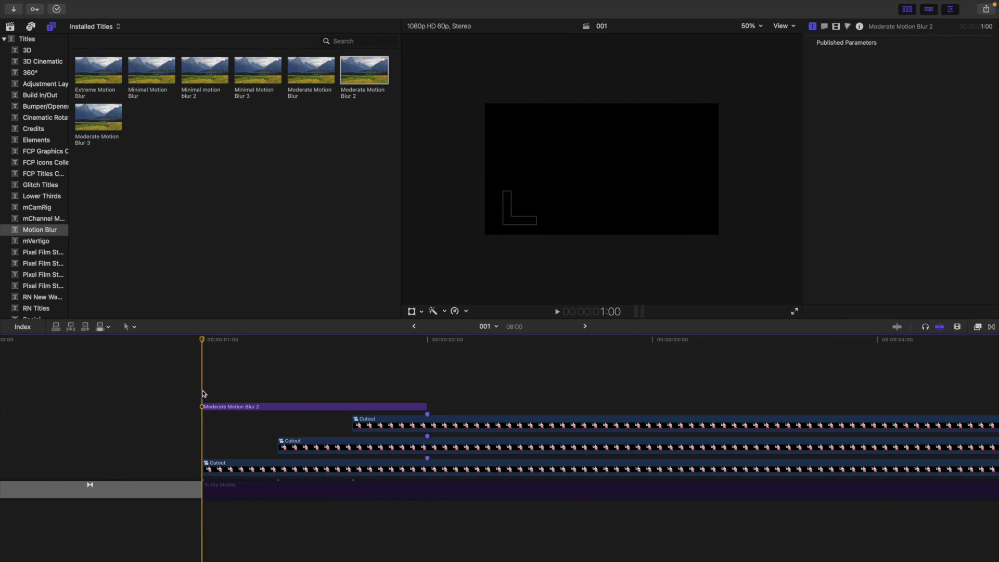
key(space)
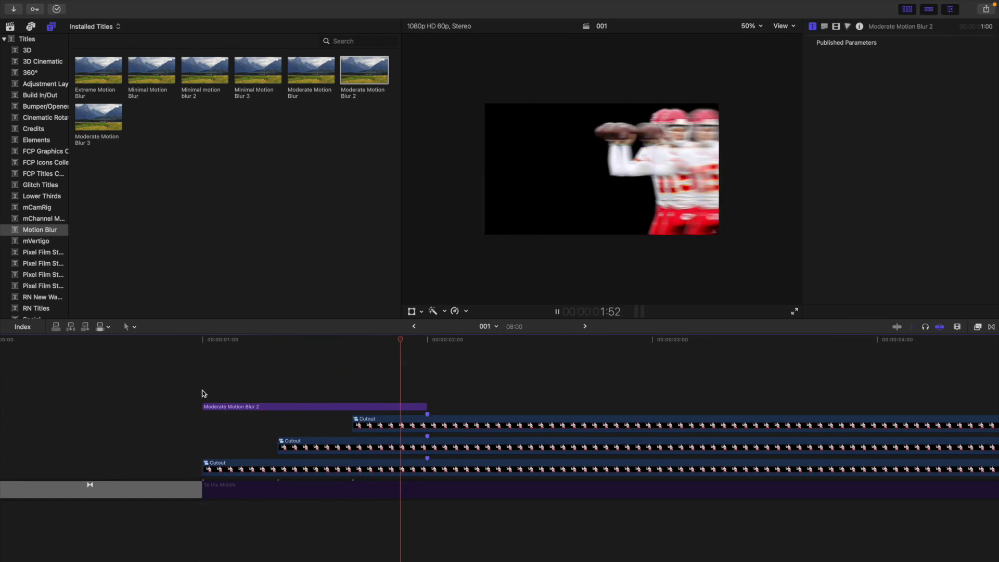
click(203, 394)
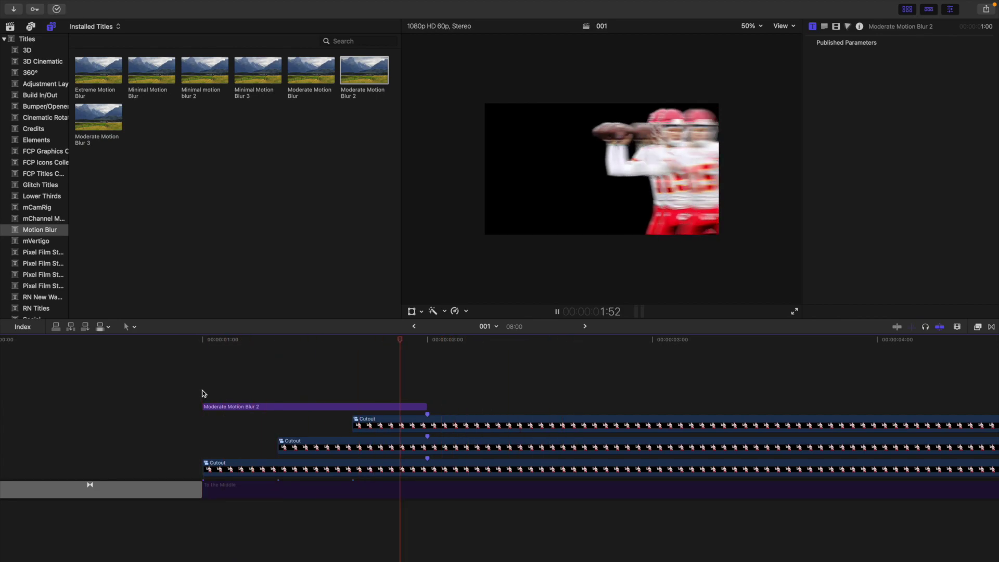
key(space)
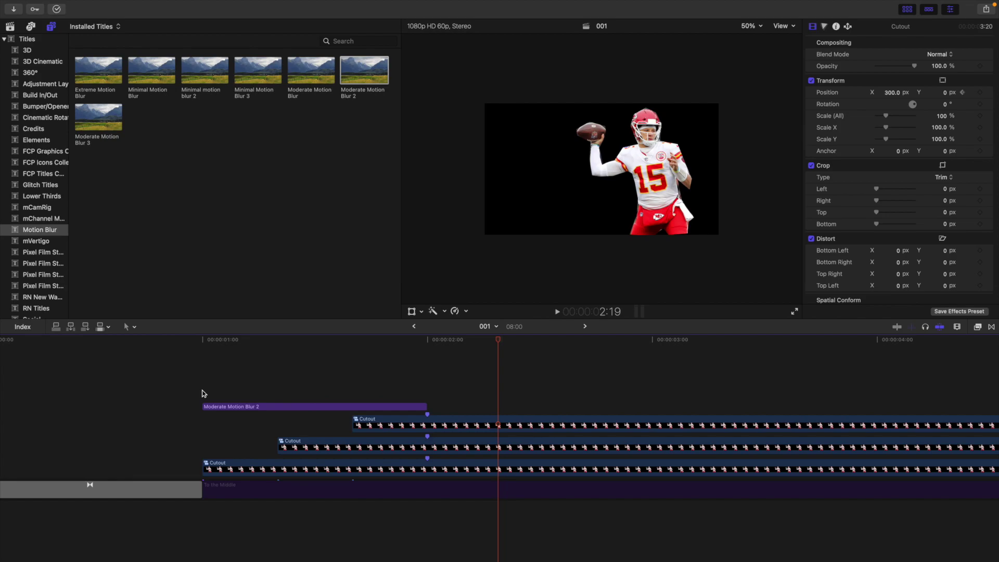
Combine the three Cutout layers and the motion blur title into a compound clip named "Cutut Animation"
key(shift+z)
drag(172, 370, 239, 434)
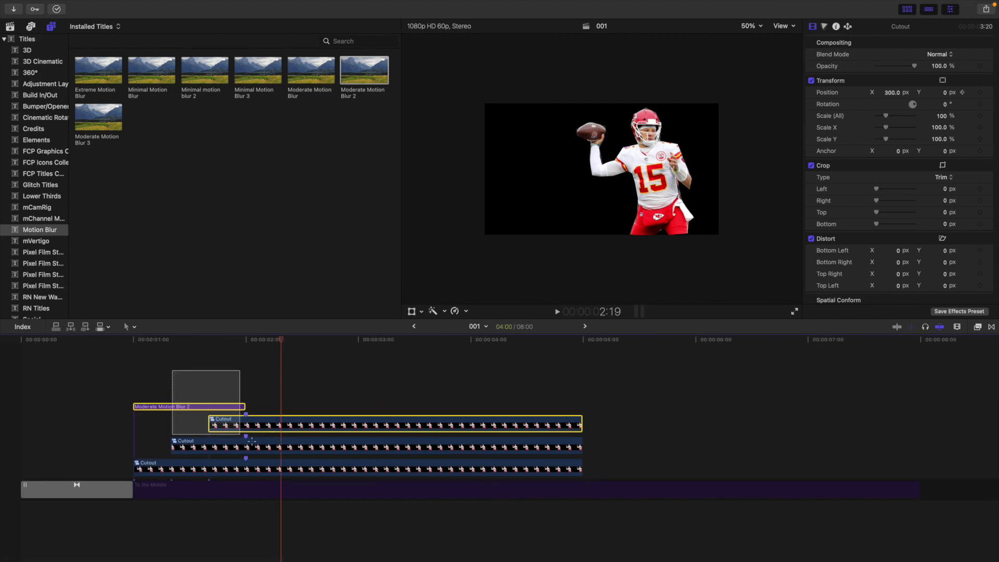
click(246, 396)
click(242, 493)
drag(224, 387, 270, 477)
key(alt+g)
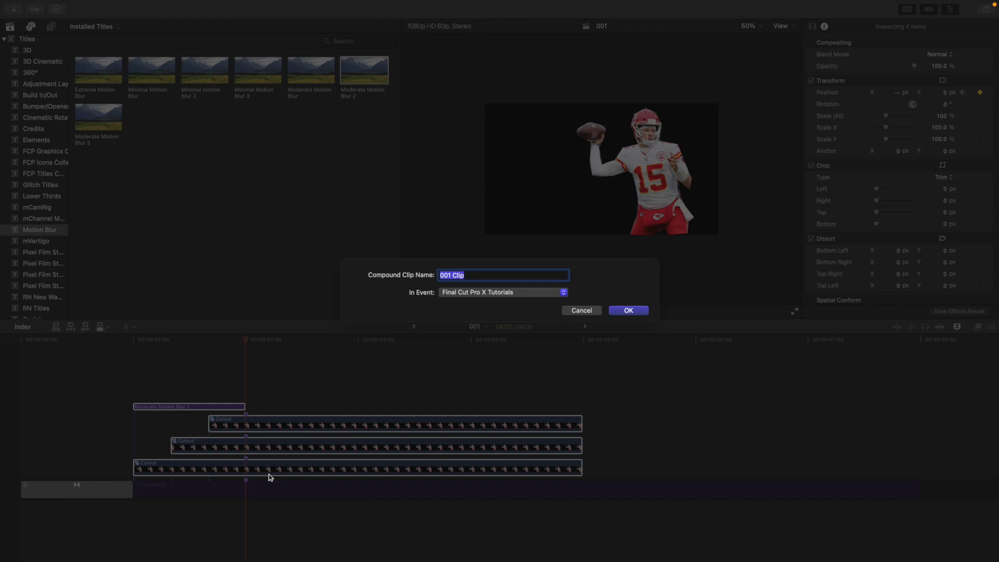
text(Cutut Animation)
key(Return)
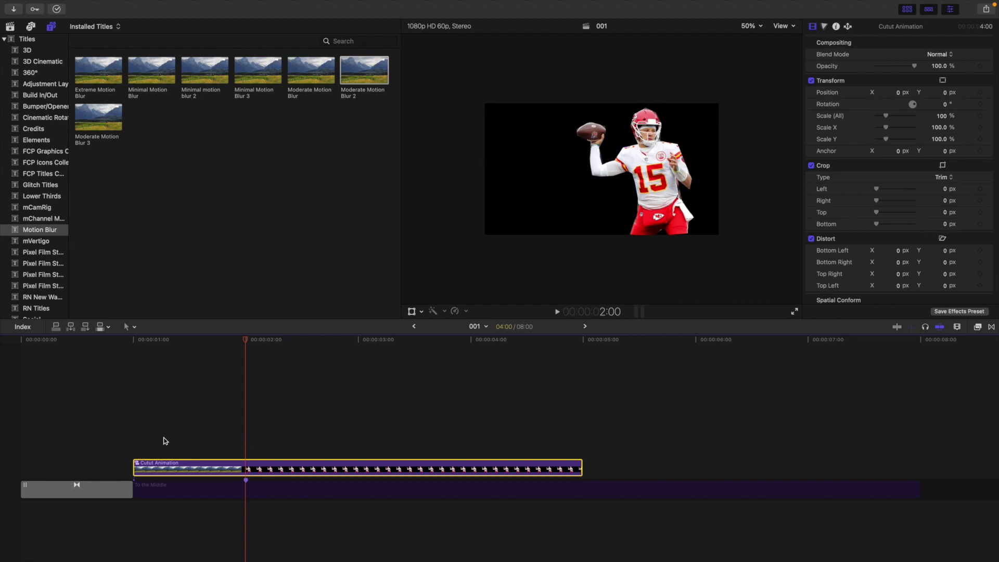
Keyframe the compound clip's X position at 0 px on the 2:00 marker and at -100 px at 5:00
click(980, 92)
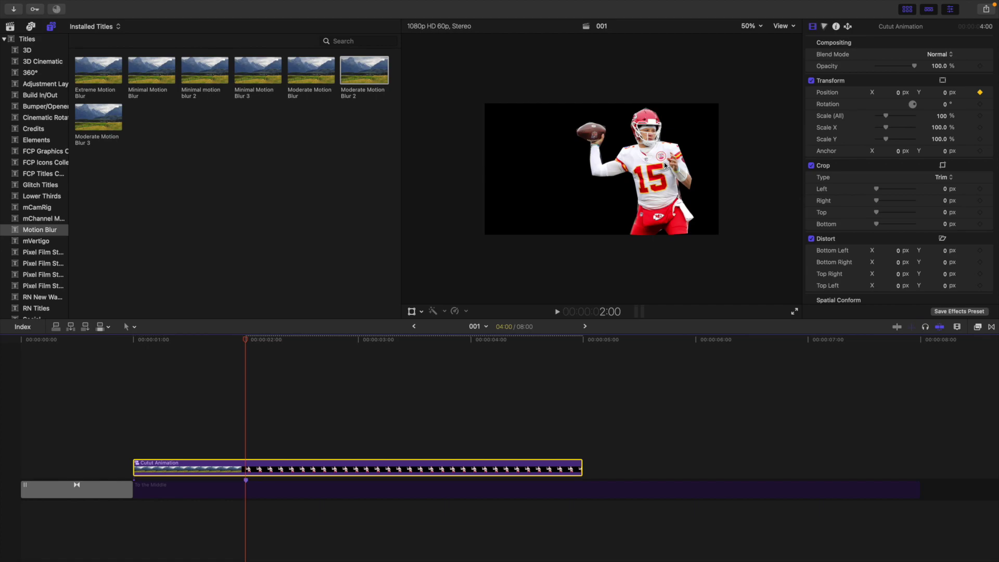
click(582, 434)
click(571, 467)
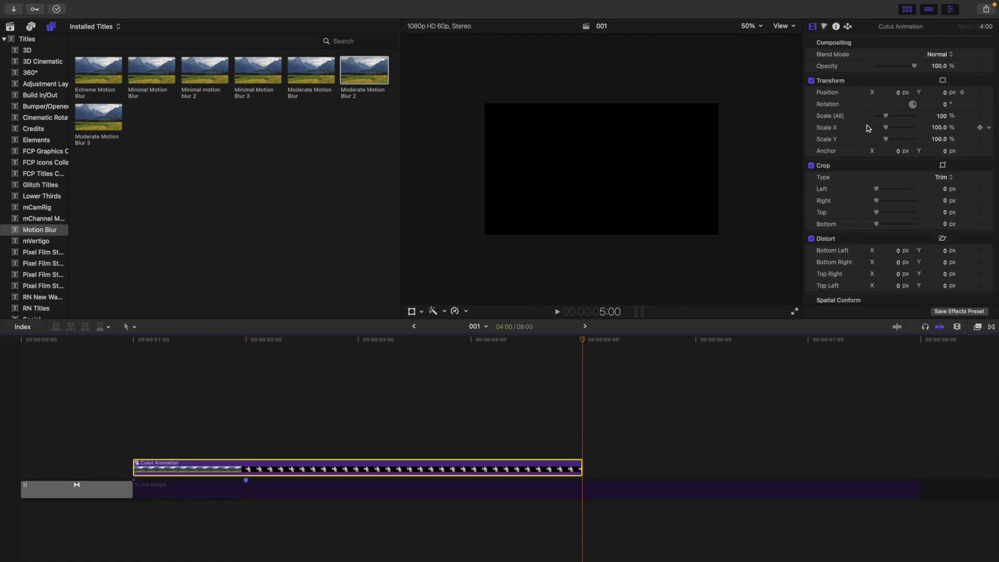
click(898, 92)
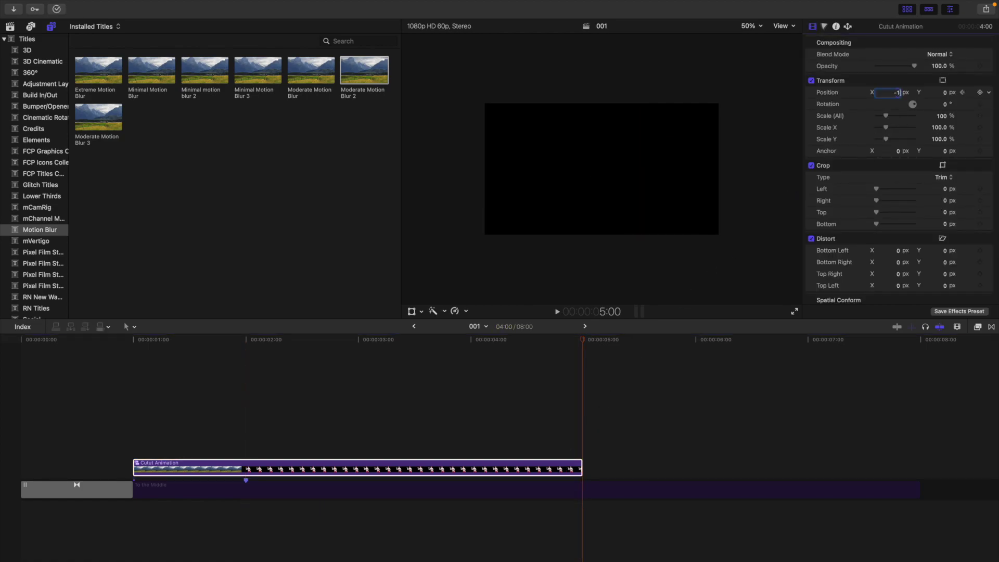
key(Return)
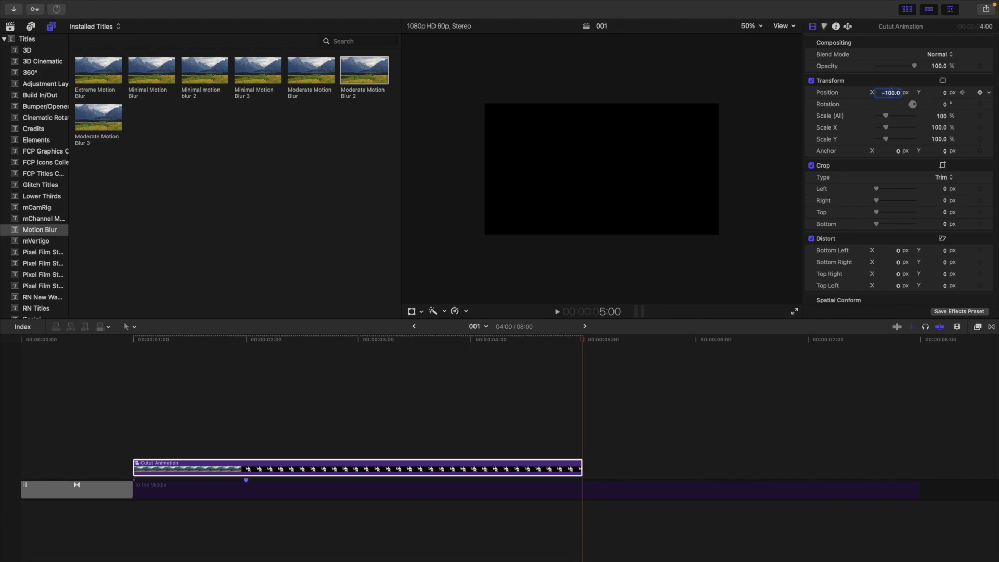
click(979, 92)
Play the timeline from 1:00 to review the compound clip's slow horizontal drift
click(135, 421)
click(135, 421)
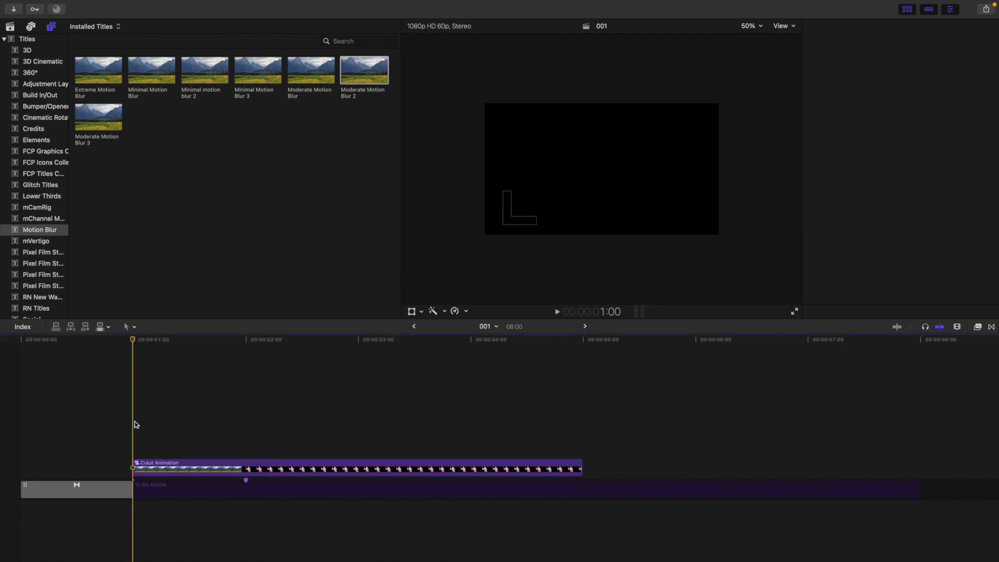
key(space)
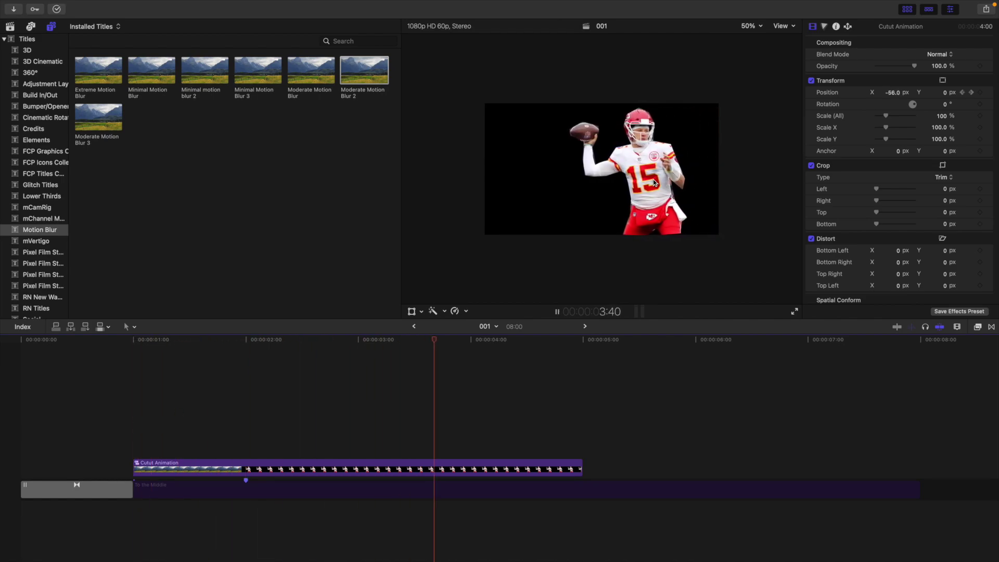
key(space)
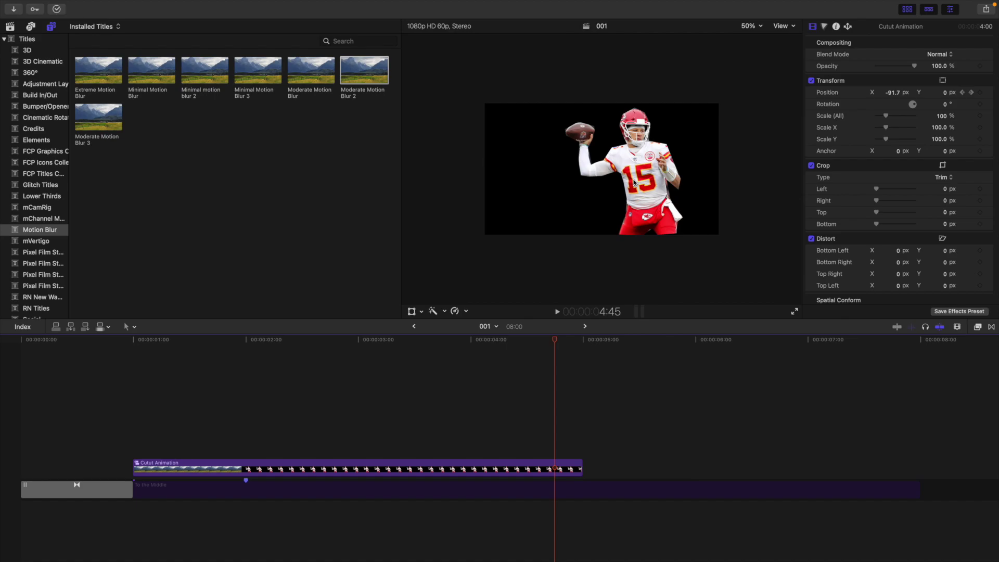
Place the mChannel Title 05 beneath the compound clip at the 2:00 marker and trim its end to 5:00
click(46, 218)
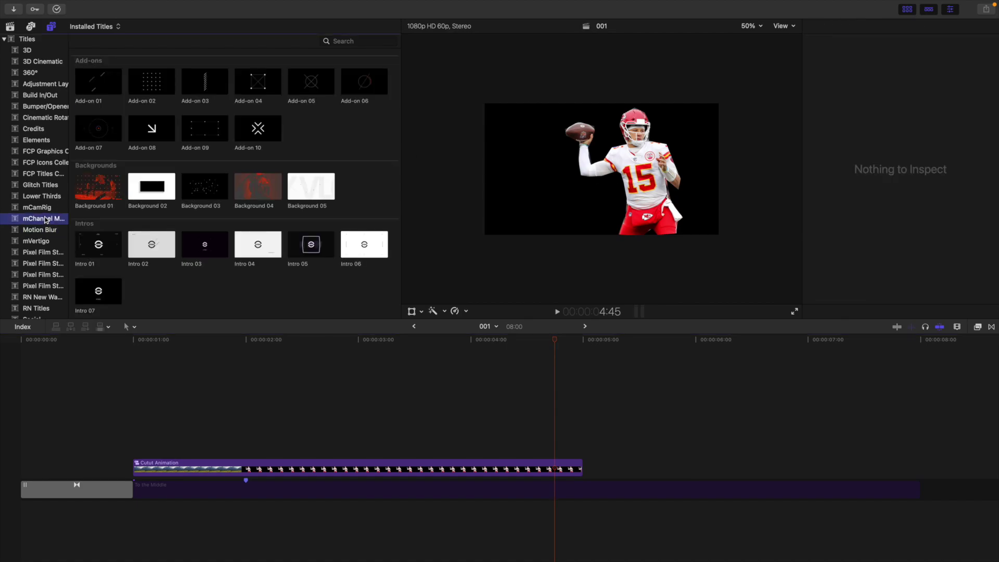
scroll(242, 266, down, 10)
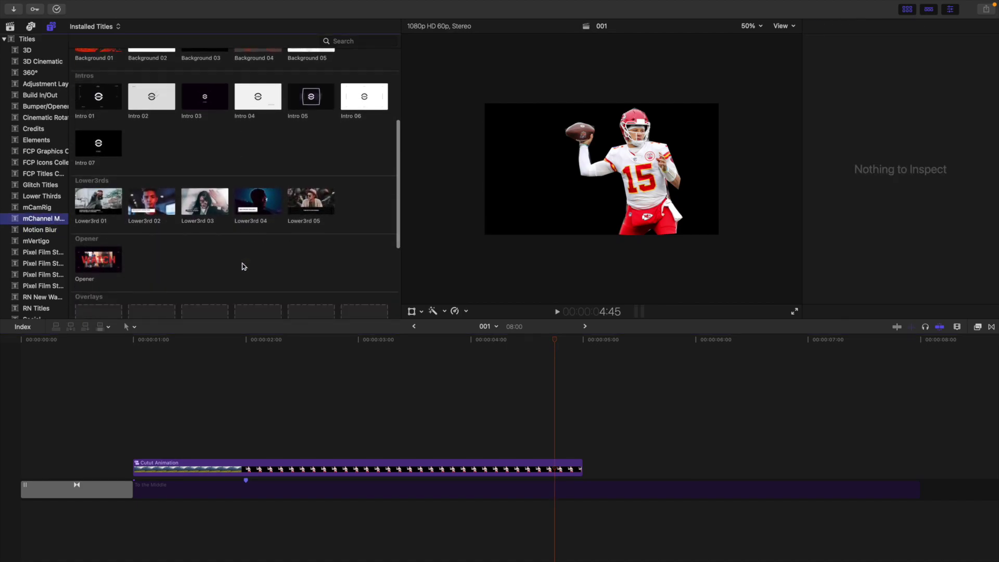
drag(303, 291, 248, 475)
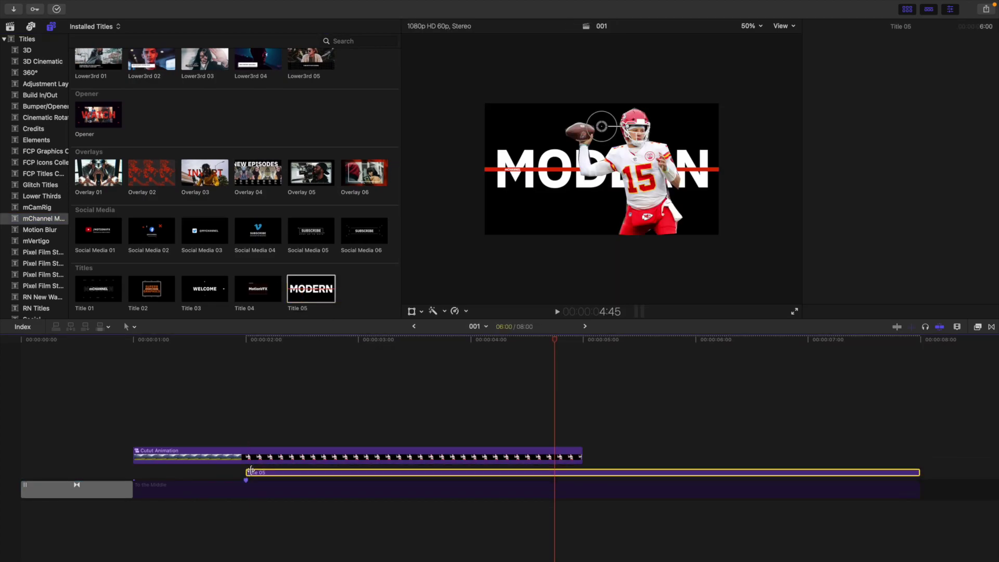
click(581, 442)
click(583, 473)
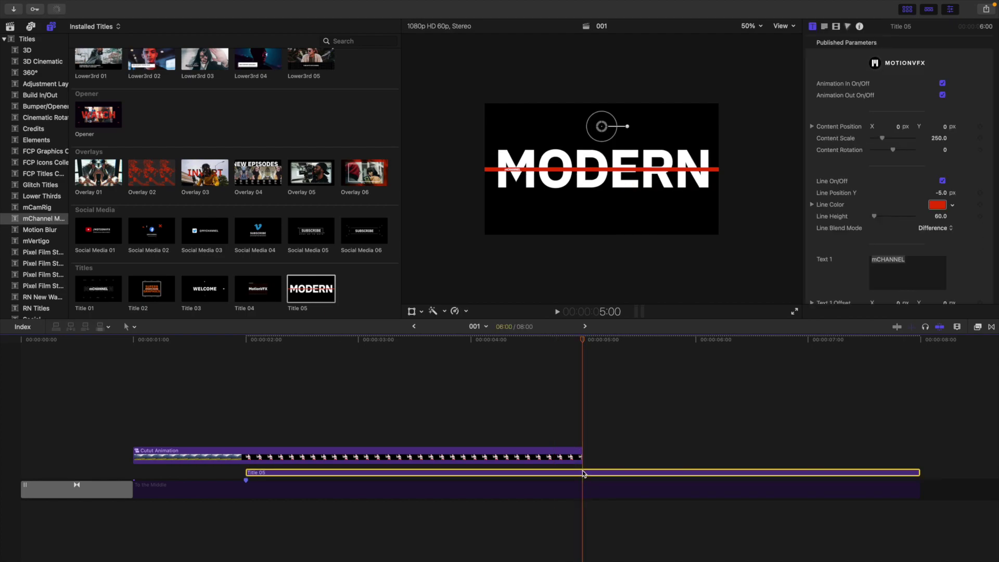
key(alt+bracketright)
Play the timeline from 1:00 to review the title animation behind the player cutout
click(485, 431)
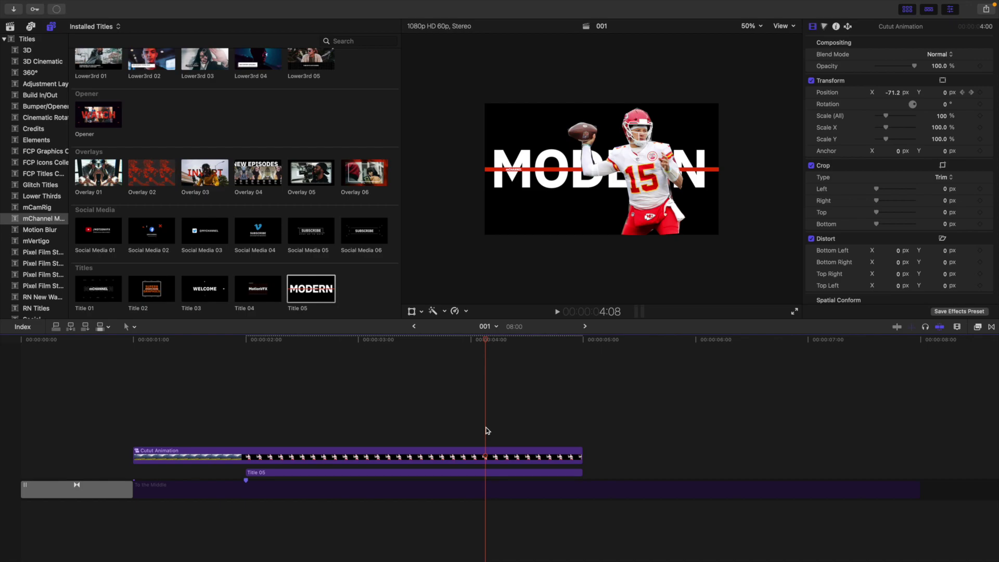
click(139, 413)
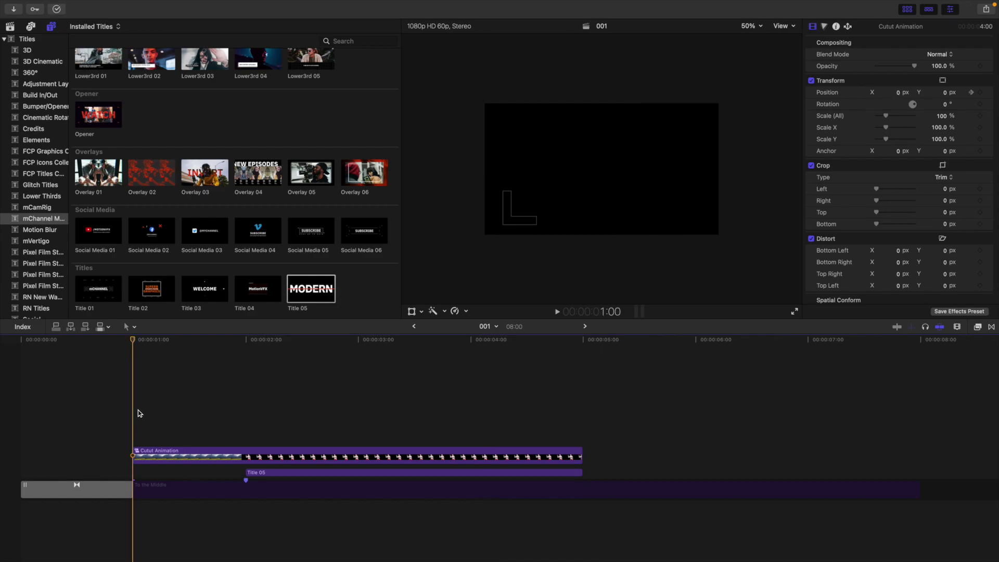
key(space)
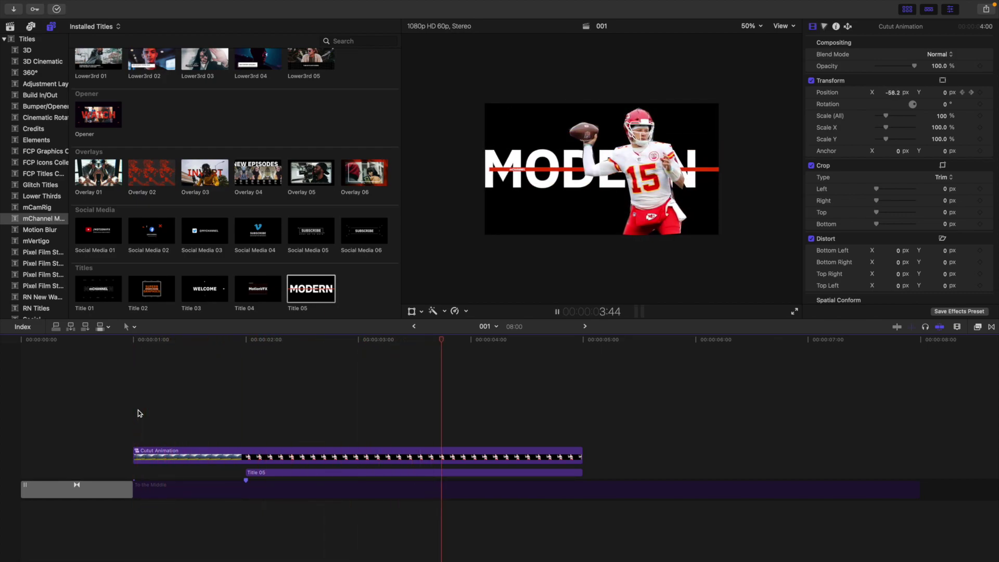
click(138, 410)
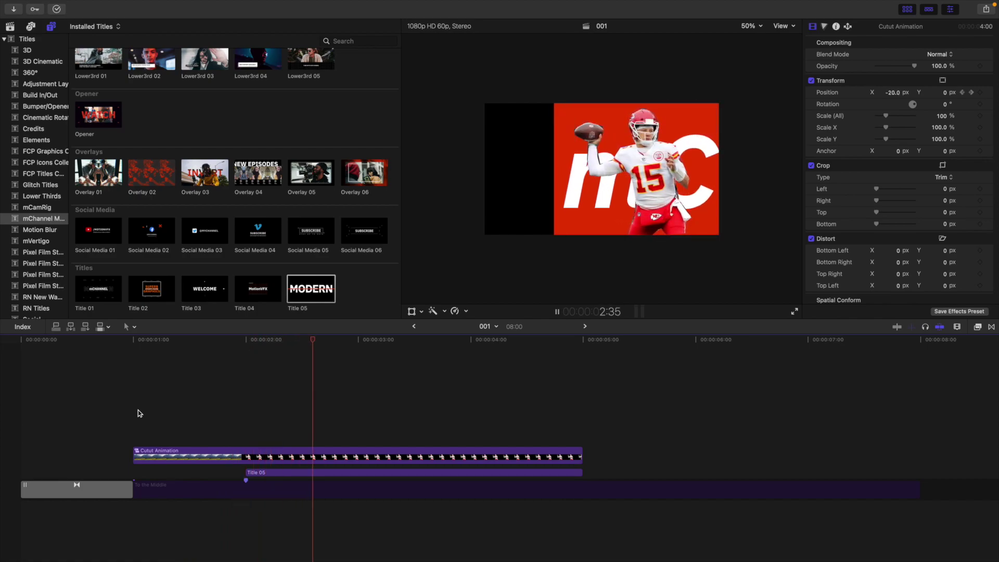
key(space)
Replace the Text 1 content of the Title 05 clip with "PATRICK"
click(426, 425)
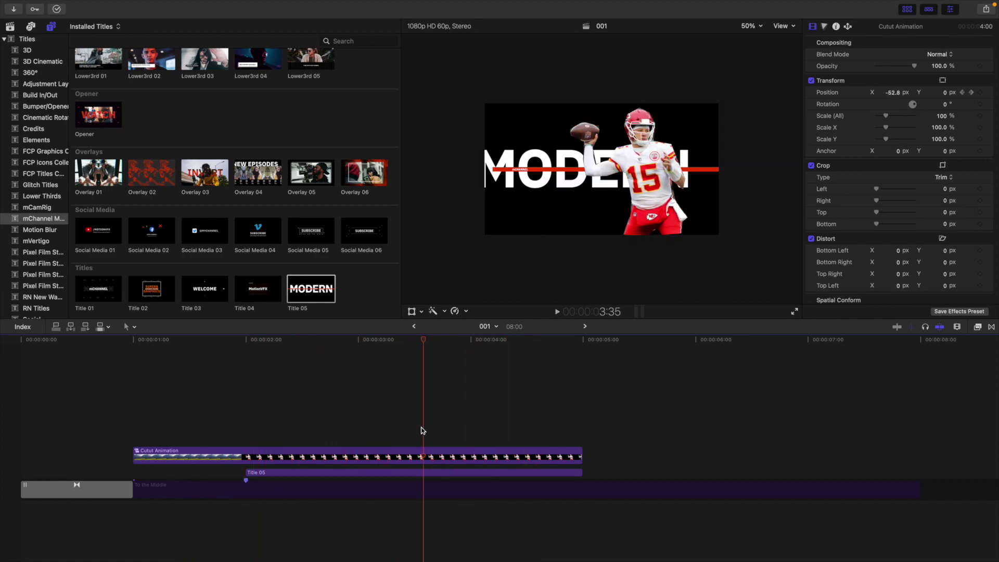
click(404, 471)
click(812, 26)
double_click(914, 259)
text(PATRCIK)
key(BackSpace)
key(BackSpace)
key(BackSpace)
text(ICK)
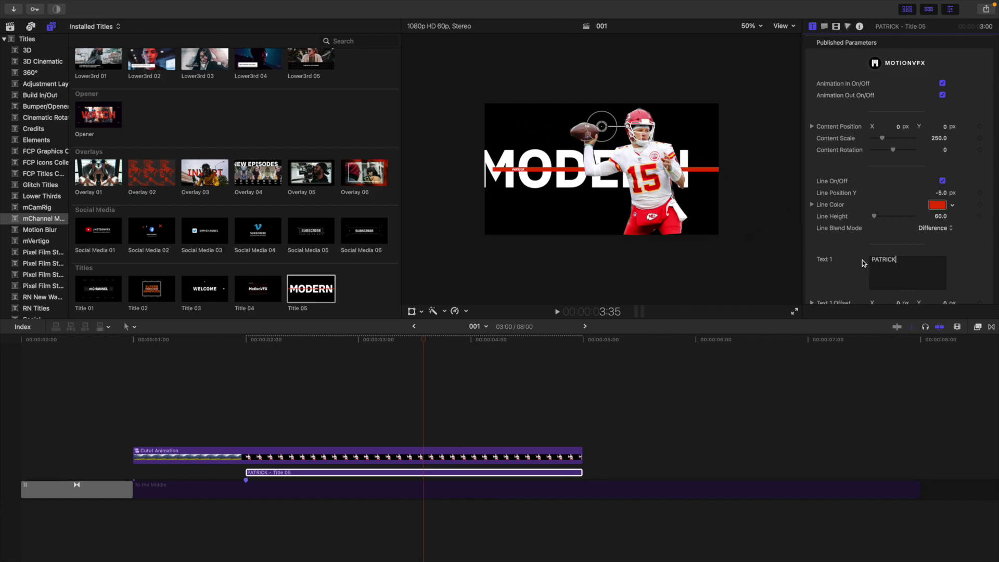
scroll(843, 240, down, 5)
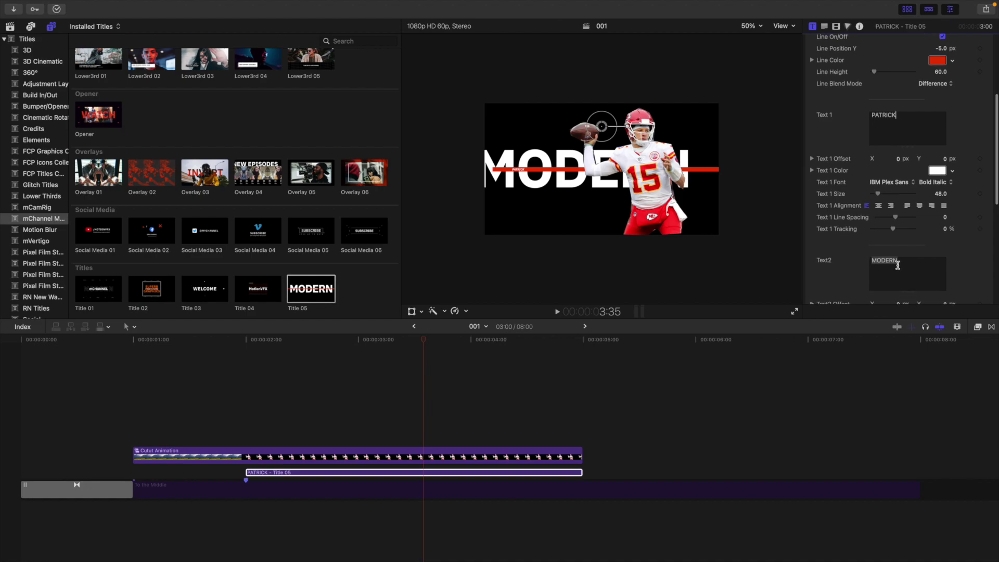
Replace the Text2 content of the Title 05 clip with "MAHOMES" and play the timeline from 1:00 to review it
double_click(899, 261)
text(MAHOMES)
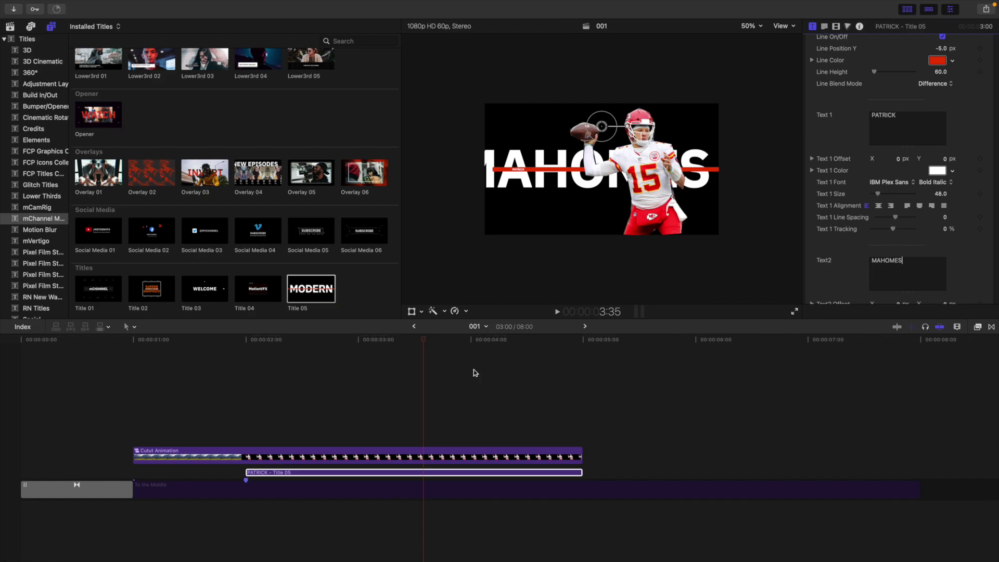
click(132, 418)
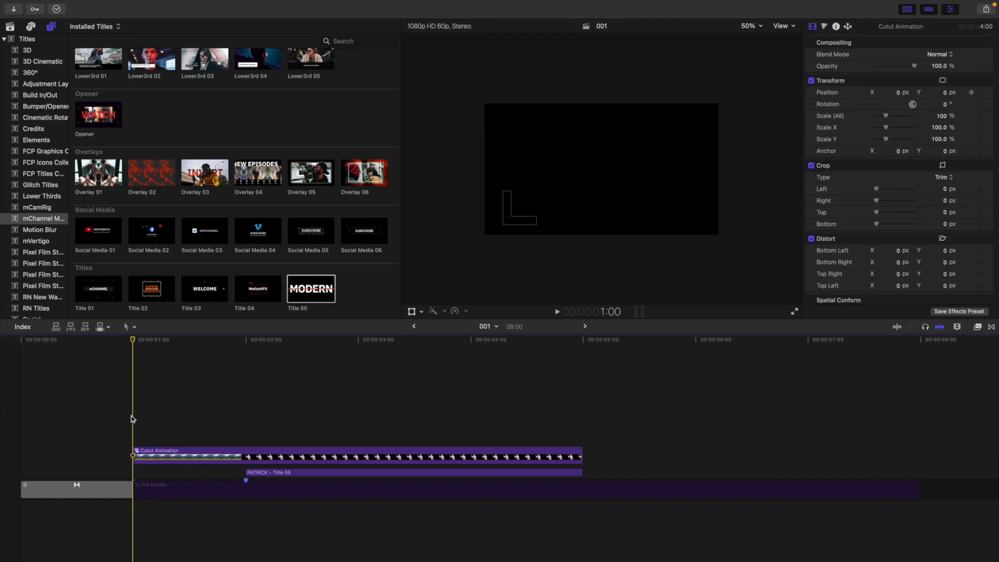
key(space)
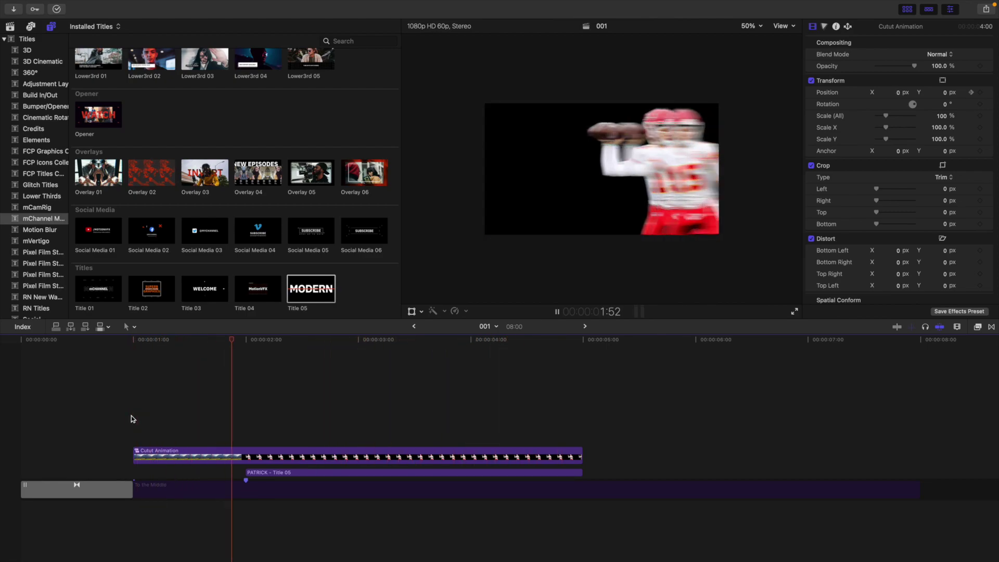
key(space)
Enable the To the Middle background clip and play the timeline from the start to review the complete animation
click(247, 491)
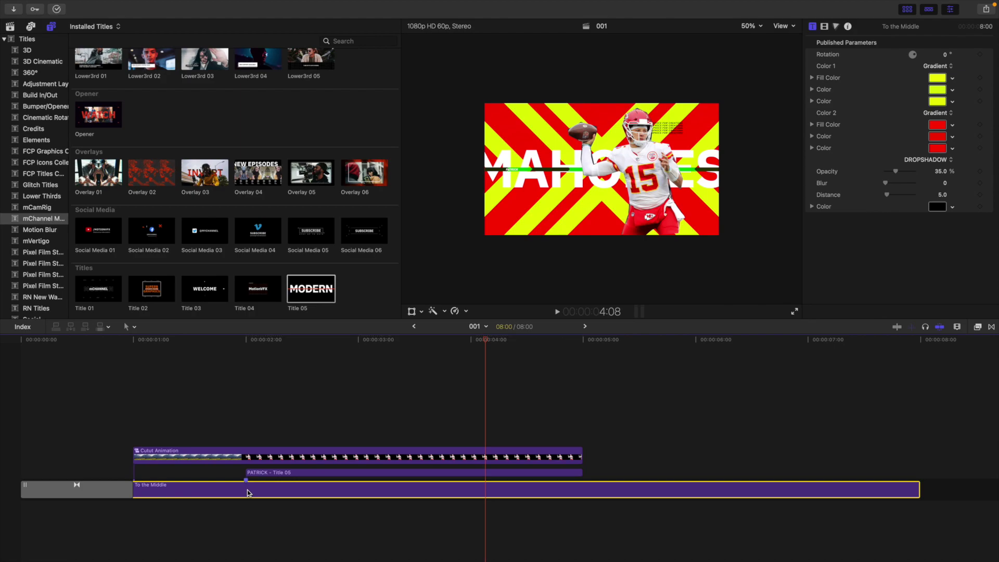
click(22, 489)
key(space)
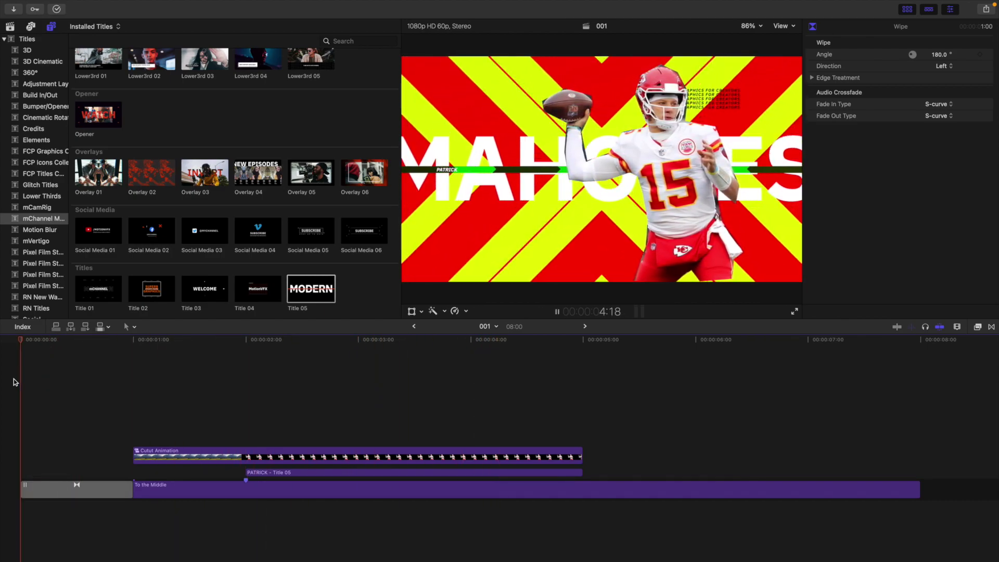
key(Home)
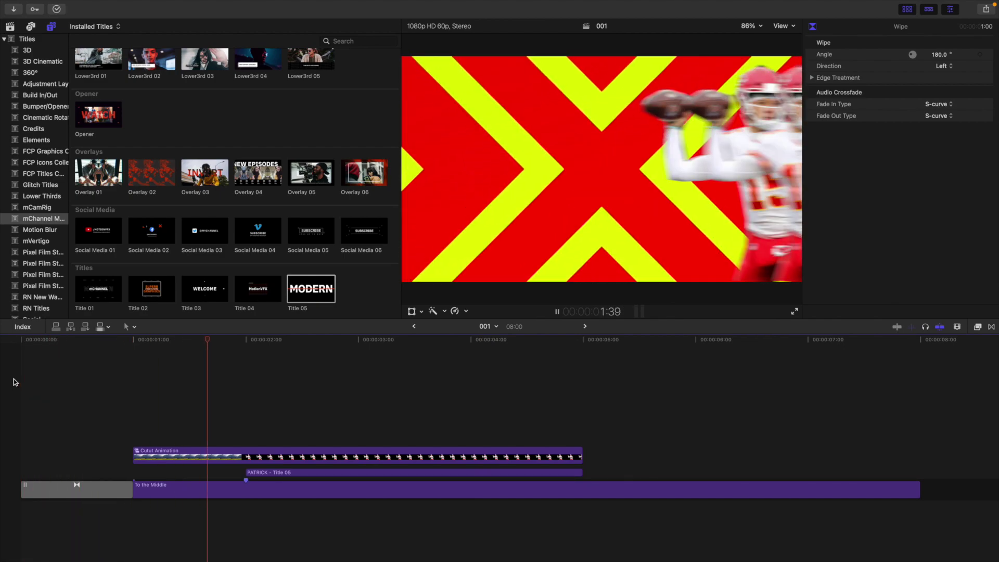
key(Home)
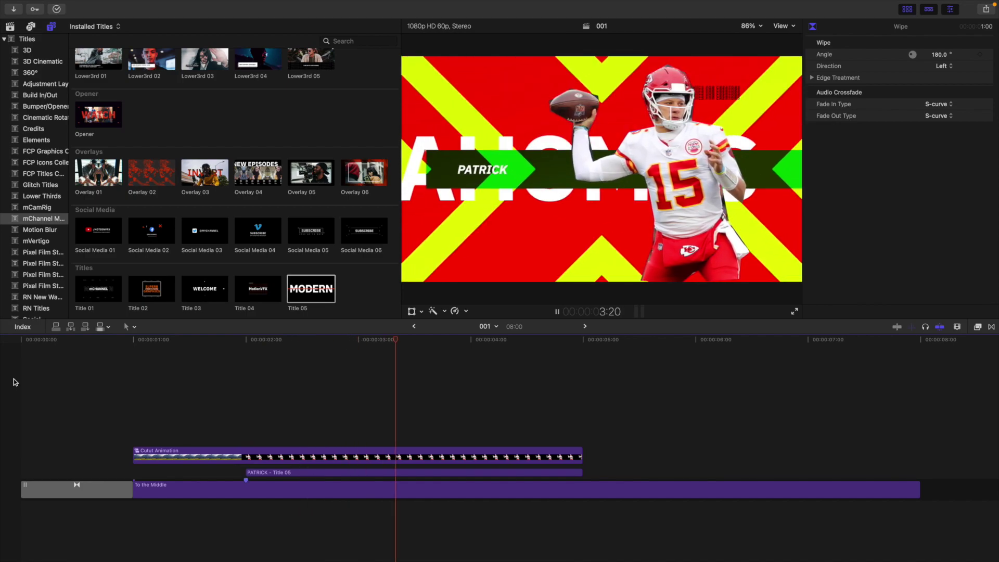
key(space)
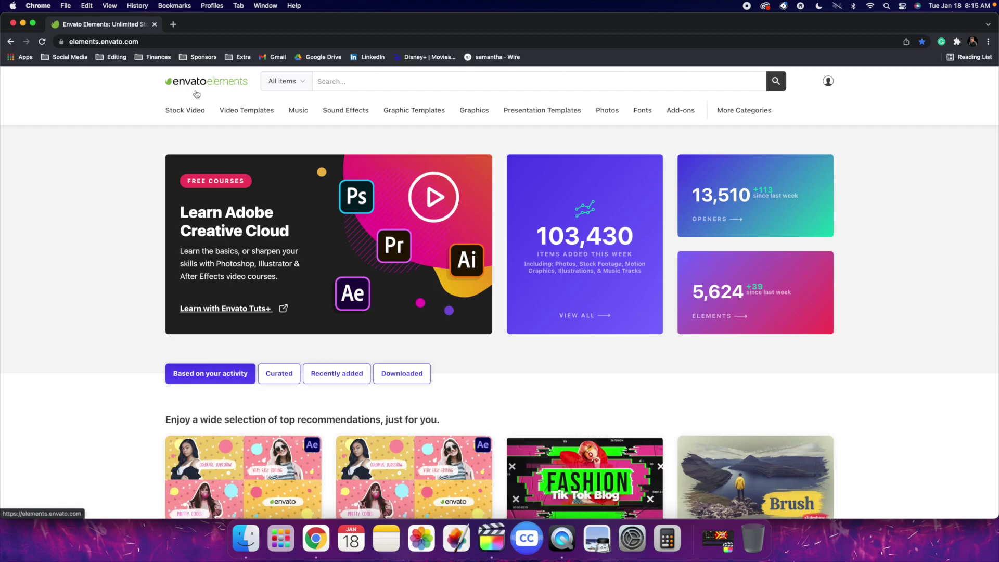
Switch to Chrome, browse the Envato Elements home page, and open My Collections to look through the saved items
scroll(81, 150, down, 5)
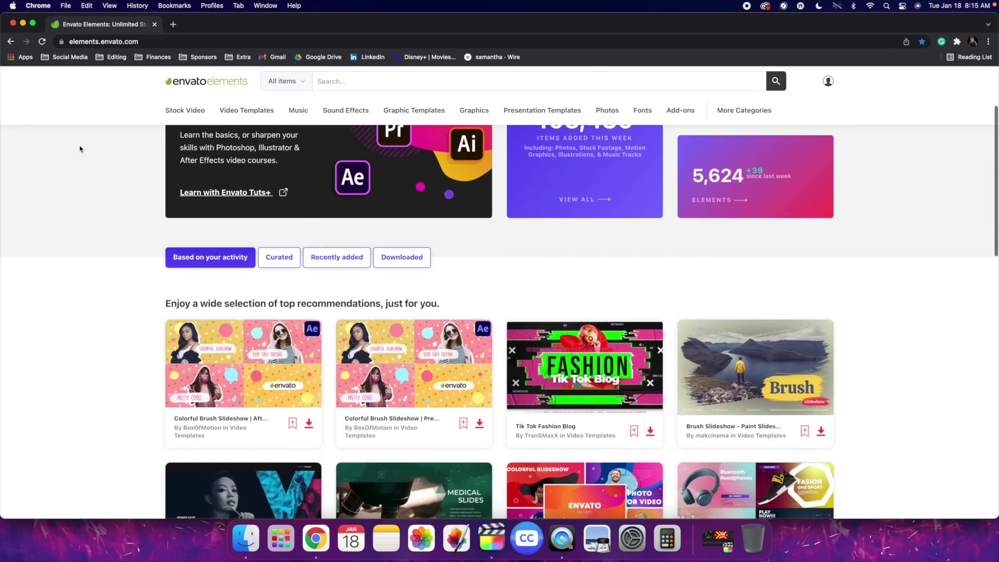
scroll(80, 149, up, 5)
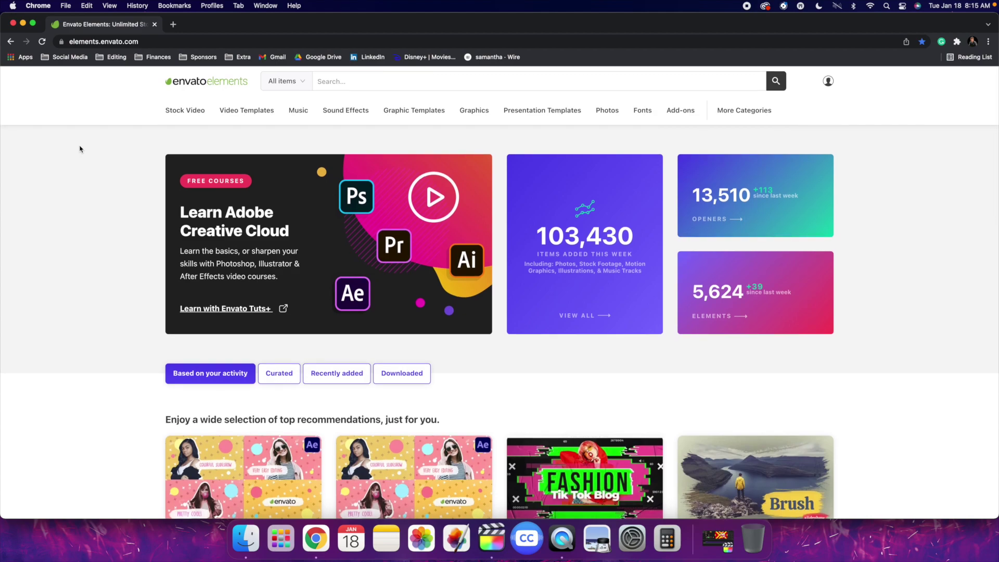
click(828, 82)
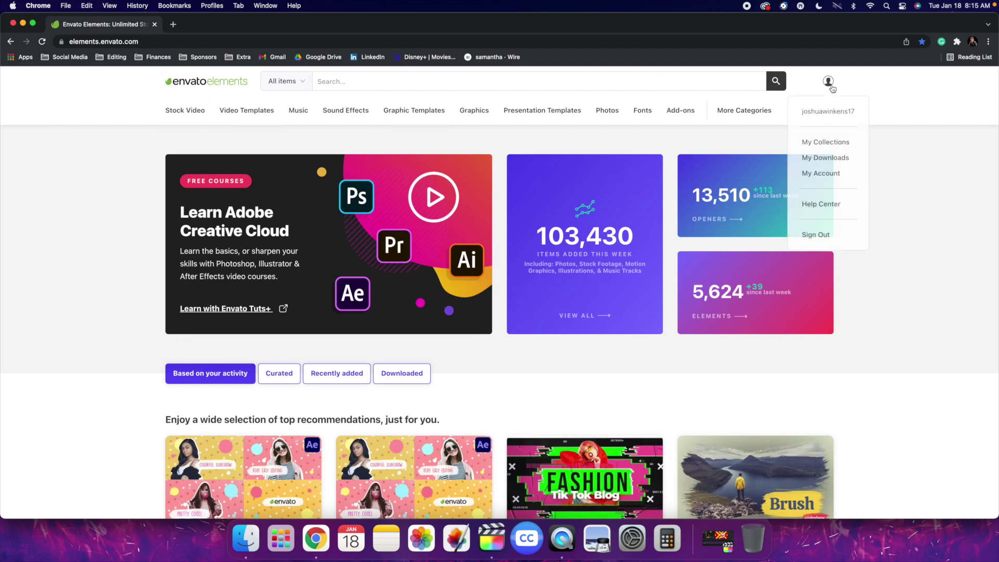
click(821, 144)
click(766, 358)
scroll(157, 284, down, 1)
scroll(113, 281, down, 15)
scroll(113, 282, up, 15)
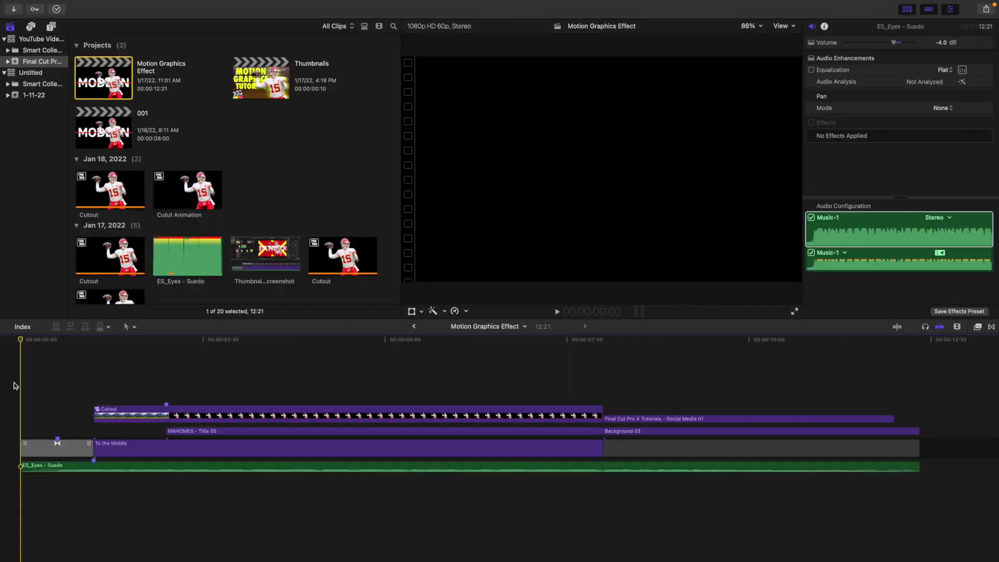
Switch to Final Cut Pro and play the Motion Graphics Effect project from the start to review the finished example
key(space)
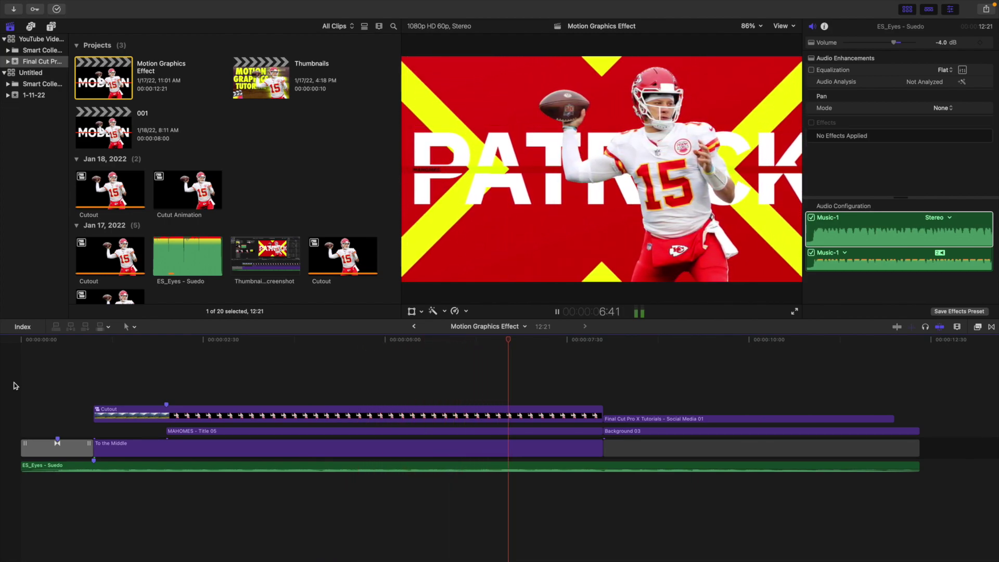
key(Home)
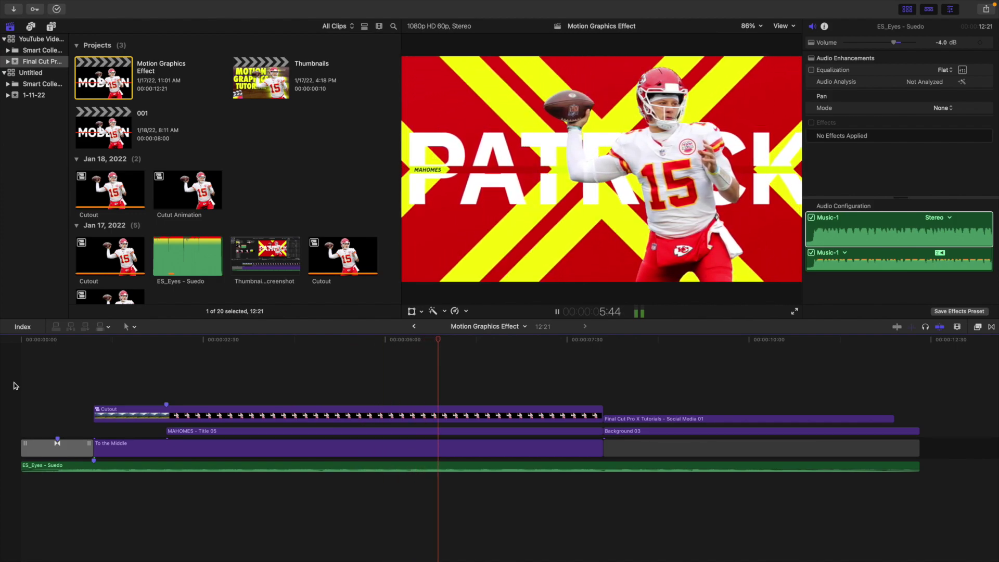
key(space)
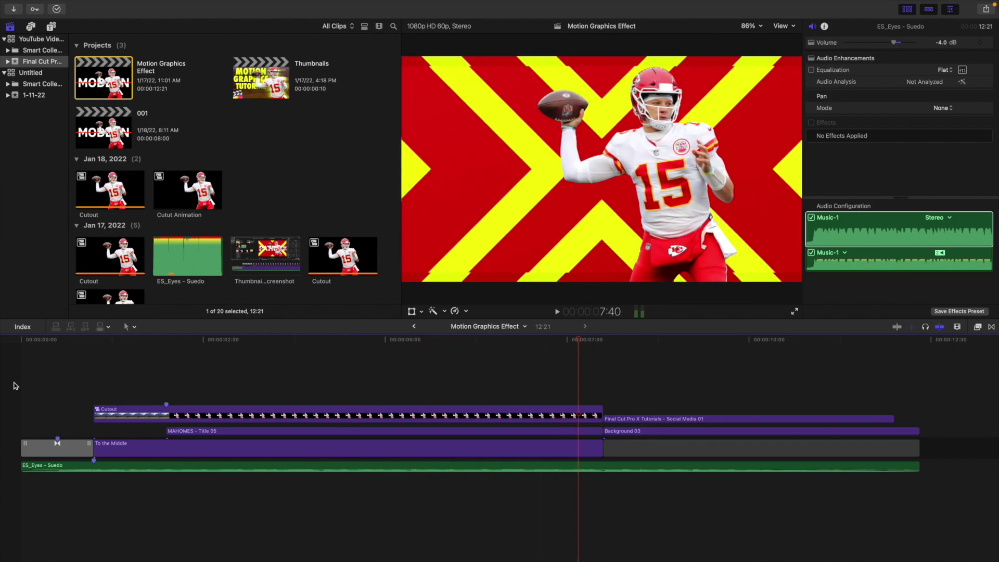